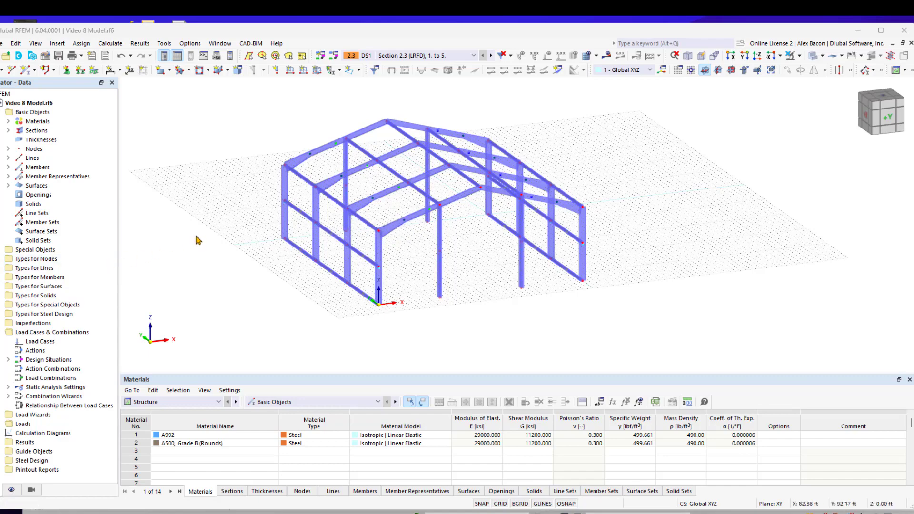
Maximize the RFEM window and expand Guide Objects in the Data navigator
click(881, 30)
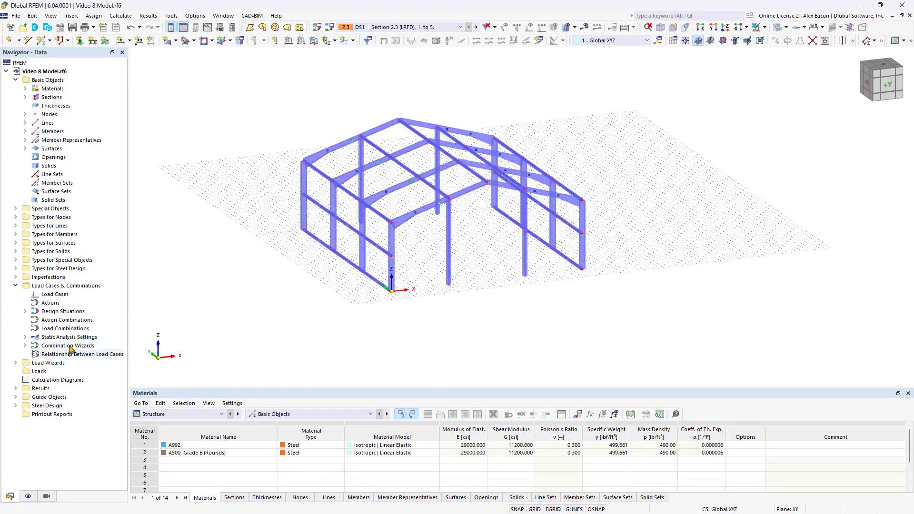
click(15, 397)
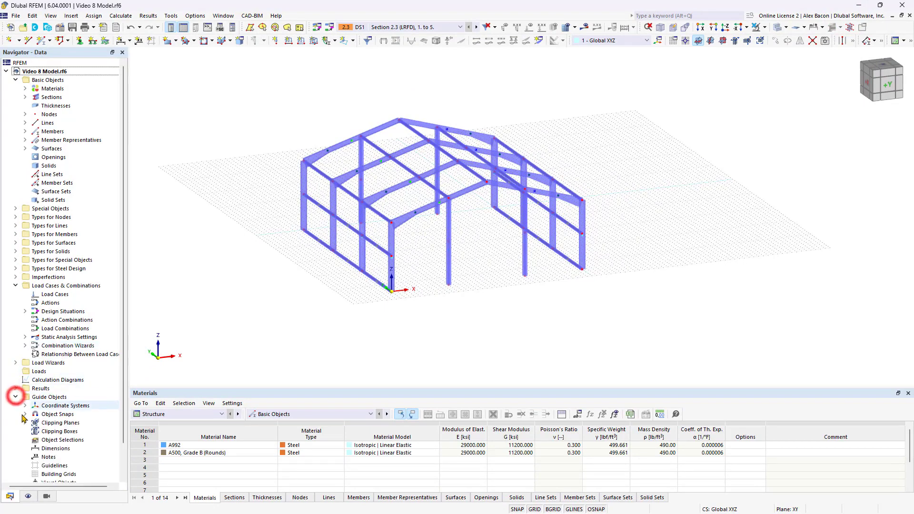
Edit the Standard object snap under Object Snaps and adjust its extension snap option
click(25, 414)
right_click(46, 423)
click(67, 296)
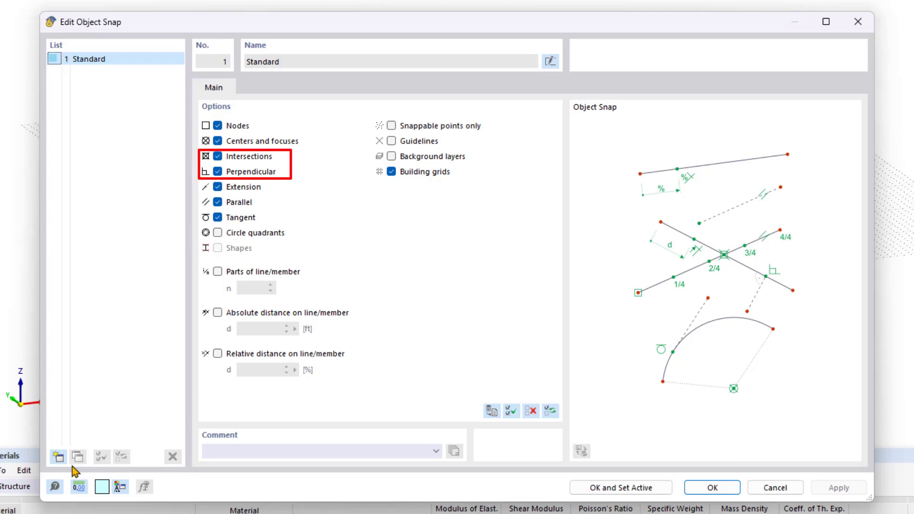
click(247, 183)
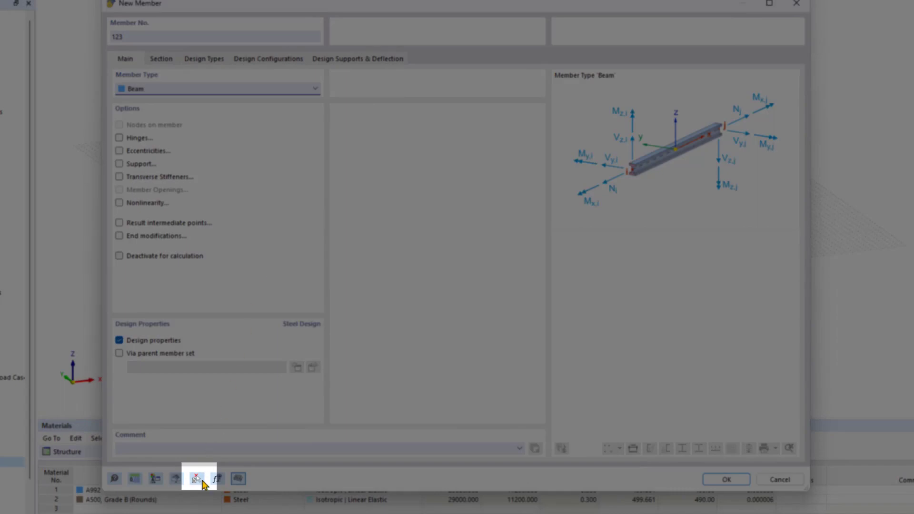
Copy properties from an existing member: Truss type with Round HSS 6.625x0.312 A500 Grade B
click(203, 482)
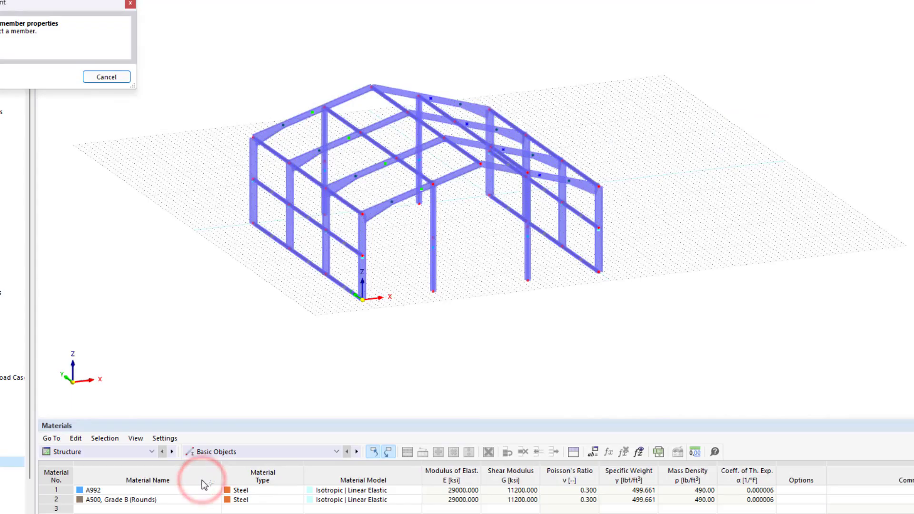
click(345, 241)
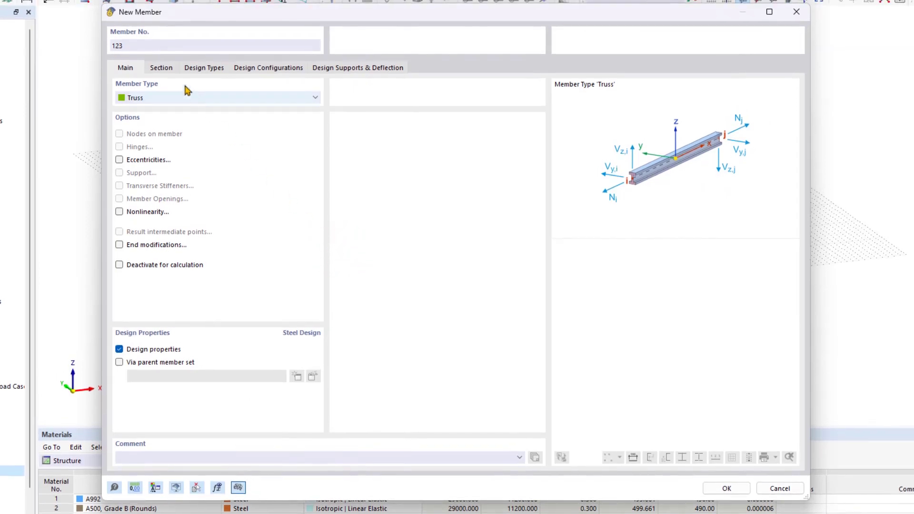
click(165, 68)
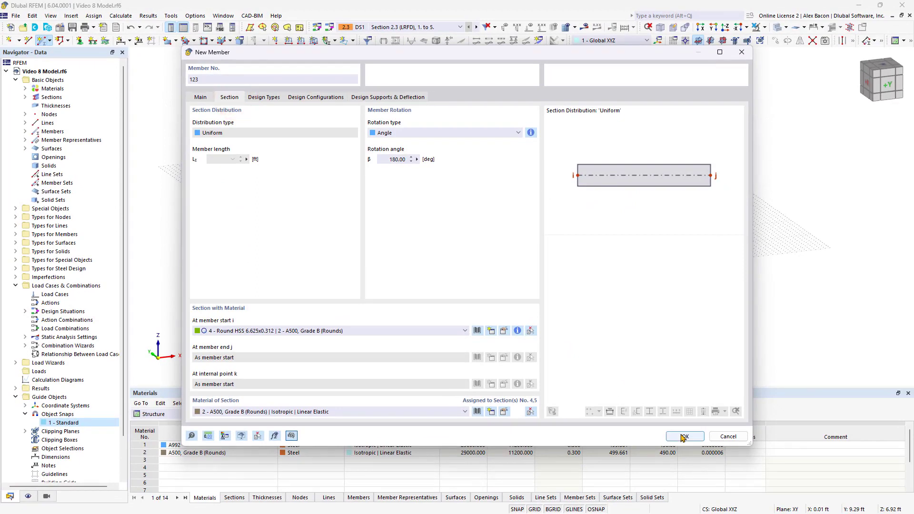
click(684, 437)
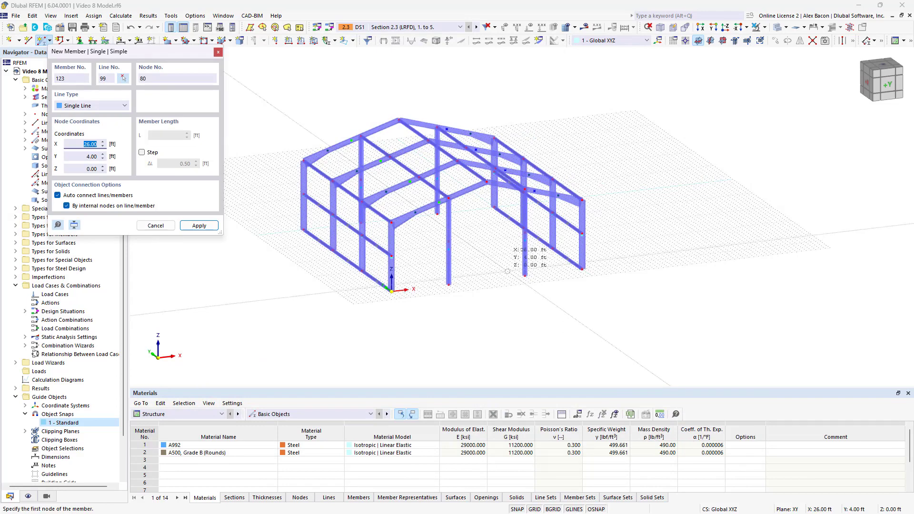
In the +Y front view, draw mid-height members across the left and right bays
click(886, 89)
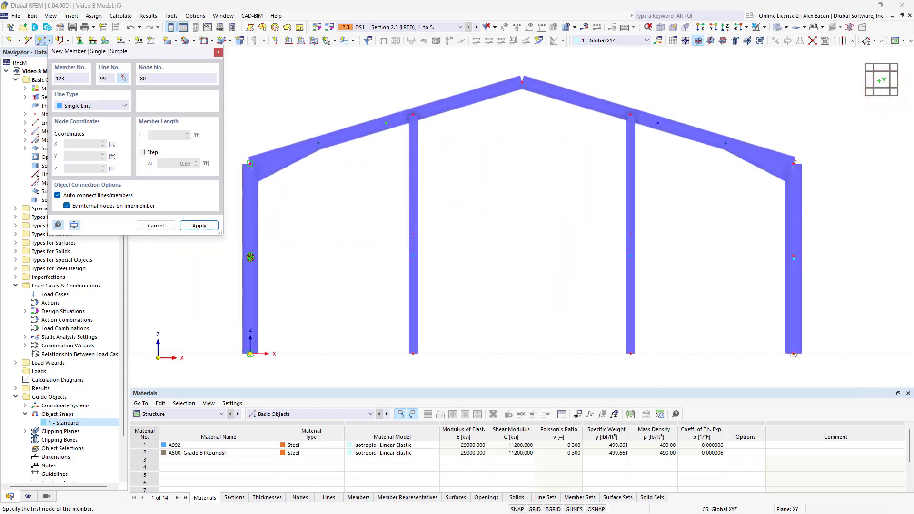
click(251, 258)
click(412, 257)
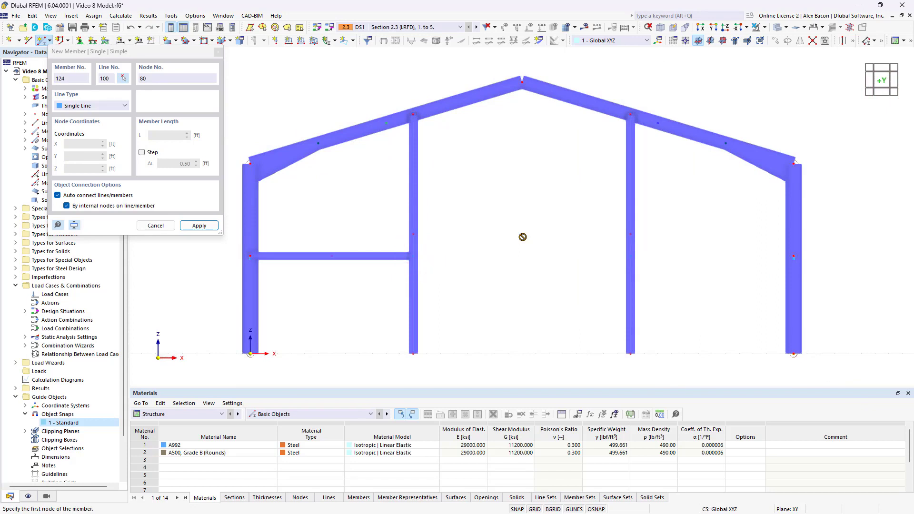
click(631, 259)
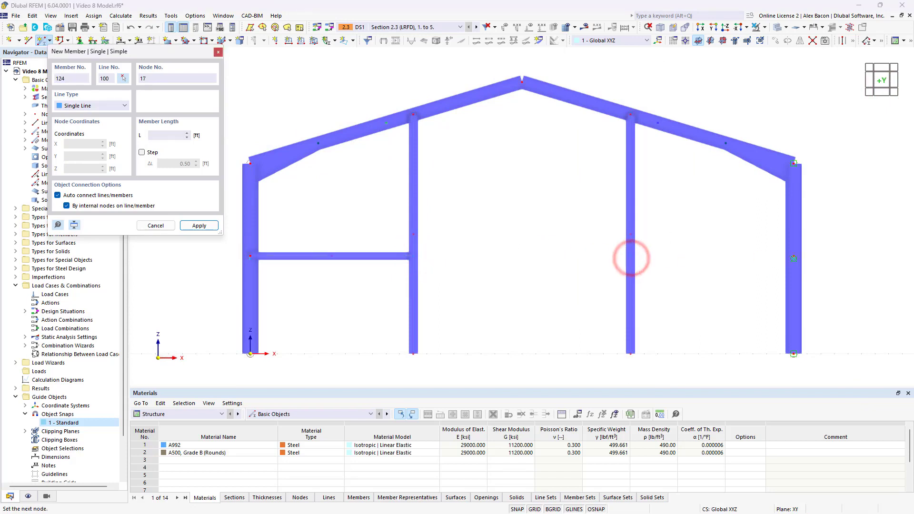
click(794, 257)
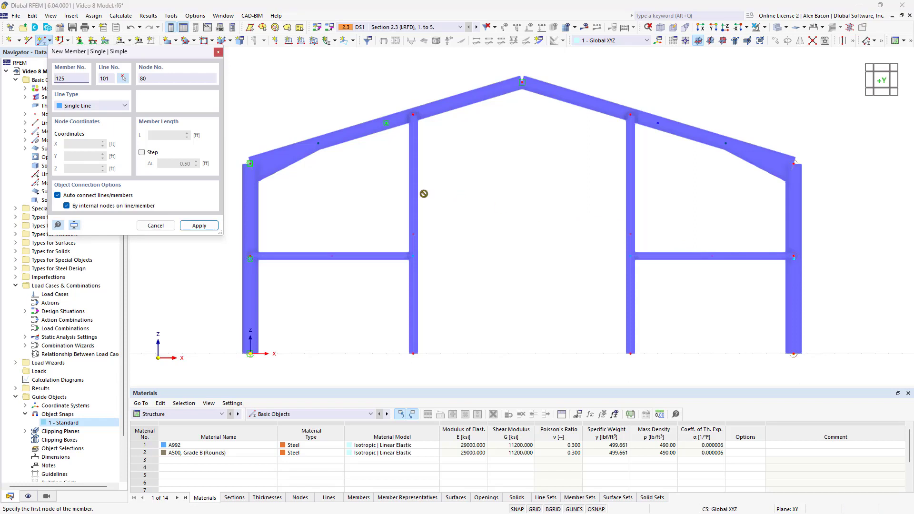
Draw two members at 14 ft from the outer columns to the middle columns
click(250, 163)
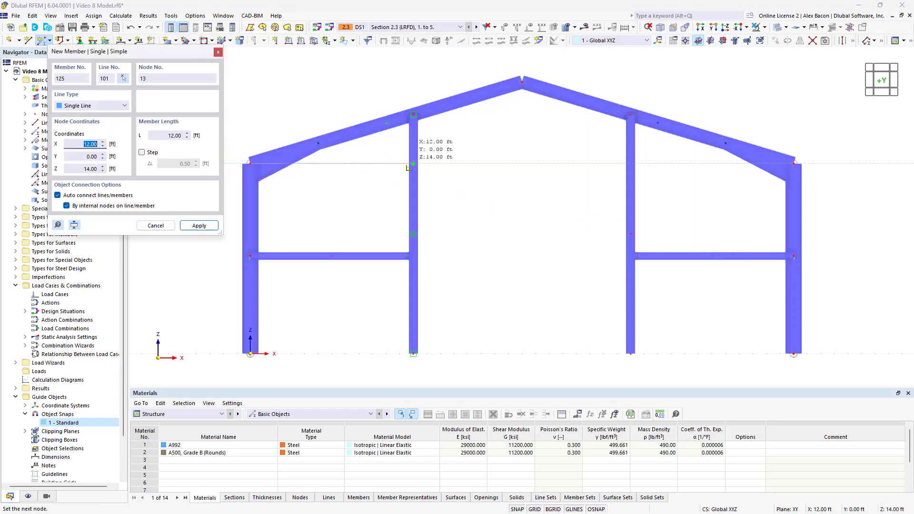
click(414, 164)
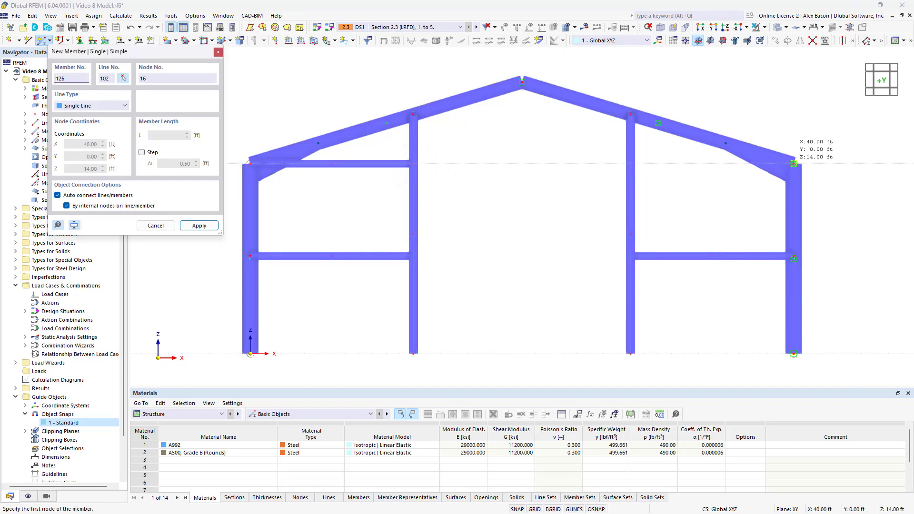
click(794, 164)
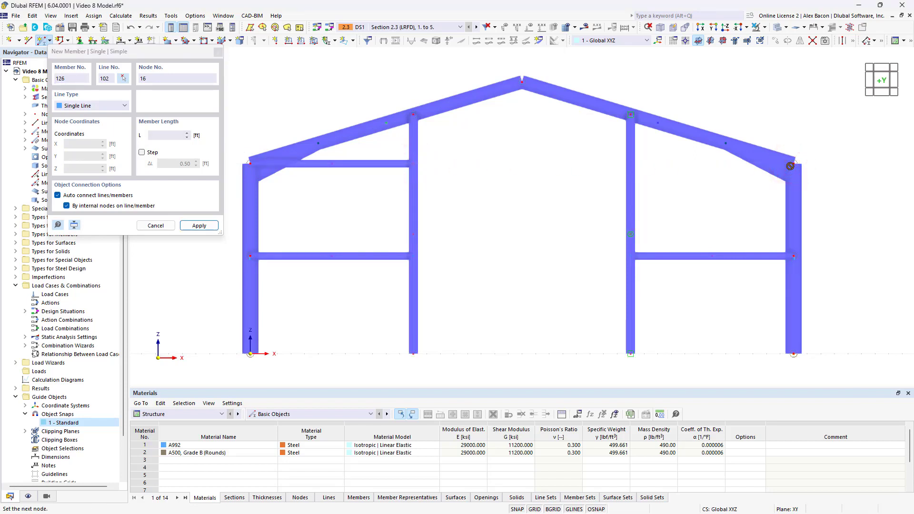
click(630, 163)
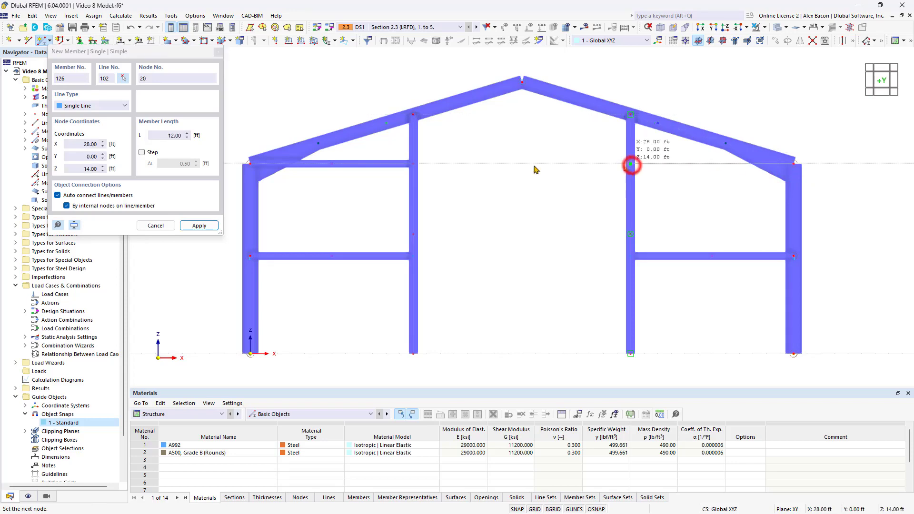
key(Escape)
key(F7)
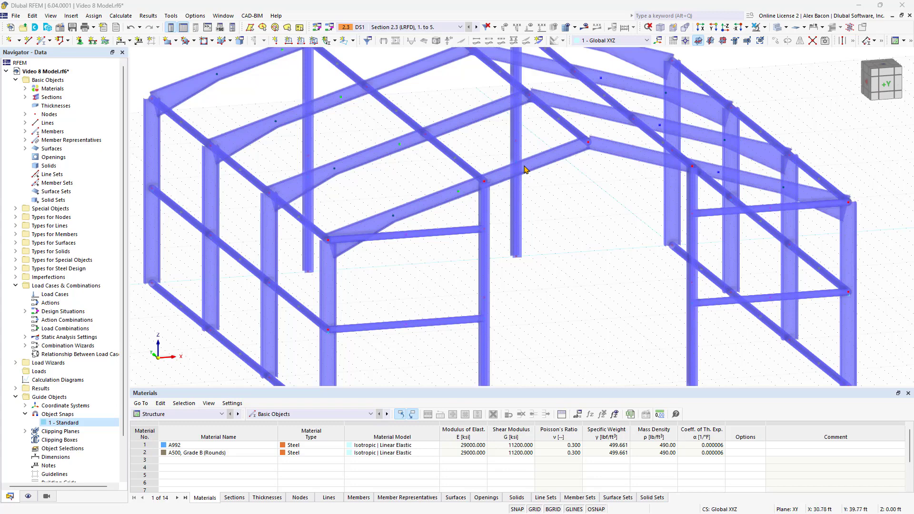
Change node 13 to an On Member node lying on member 4
click(888, 87)
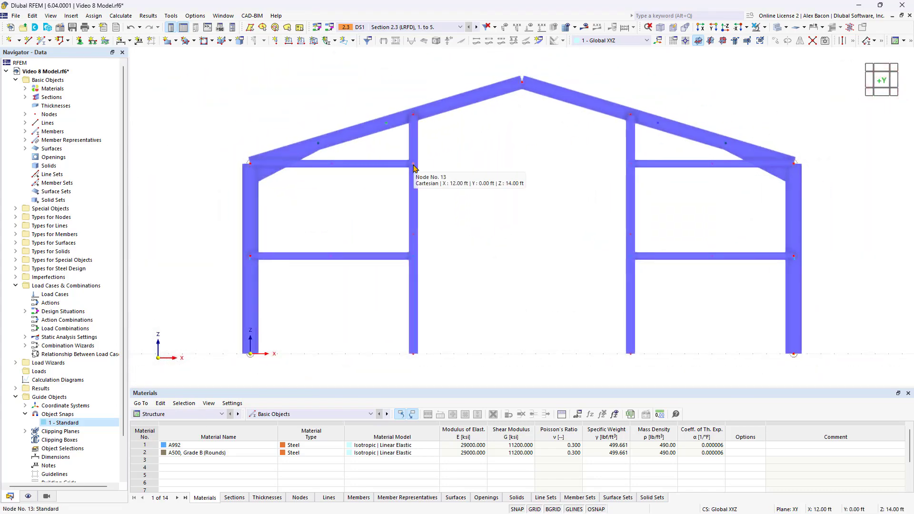
double_click(414, 167)
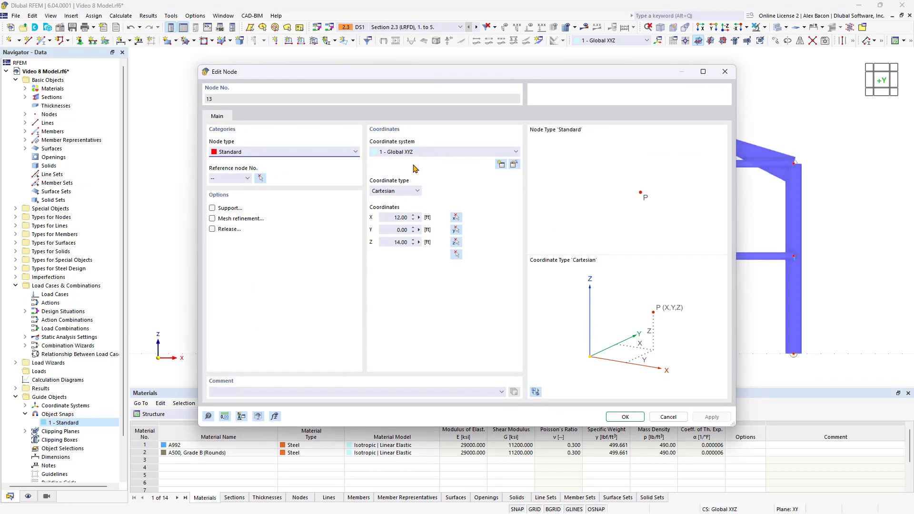
click(303, 152)
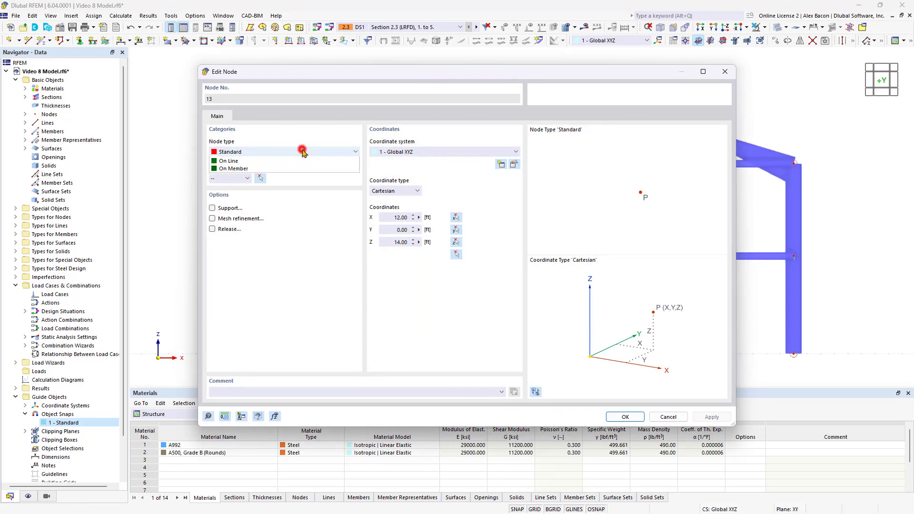
click(303, 152)
click(302, 153)
click(287, 190)
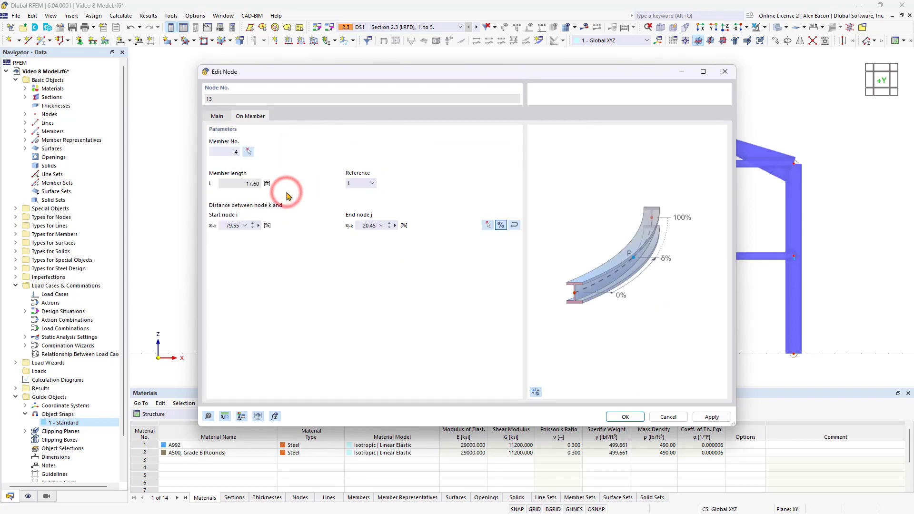
key(Return)
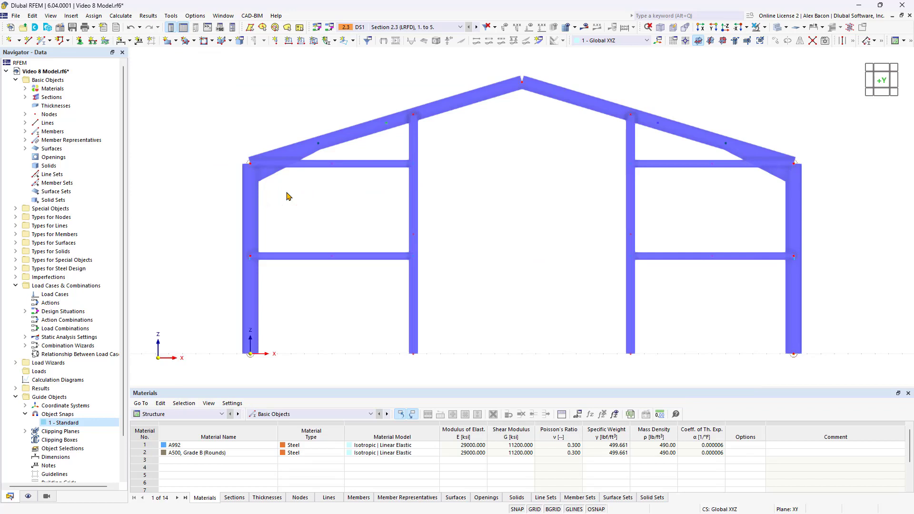
Window-select the four horizontal members in both bays and copy them 45 ft along Y
click(683, 154)
click(683, 154)
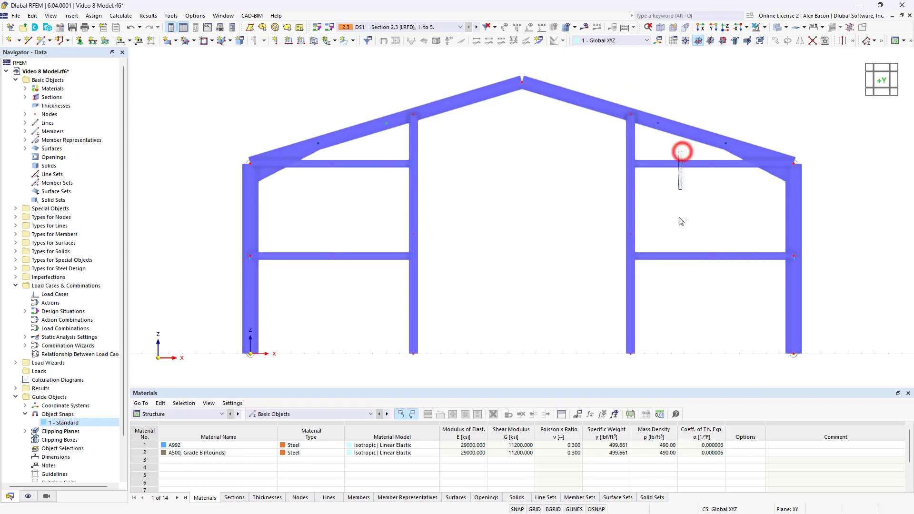
click(883, 91)
click(882, 91)
drag(696, 152, 679, 305)
drag(376, 148, 339, 284)
ctrl+middle_drag(730, 200, 687, 218)
scroll(687, 218, down, 4)
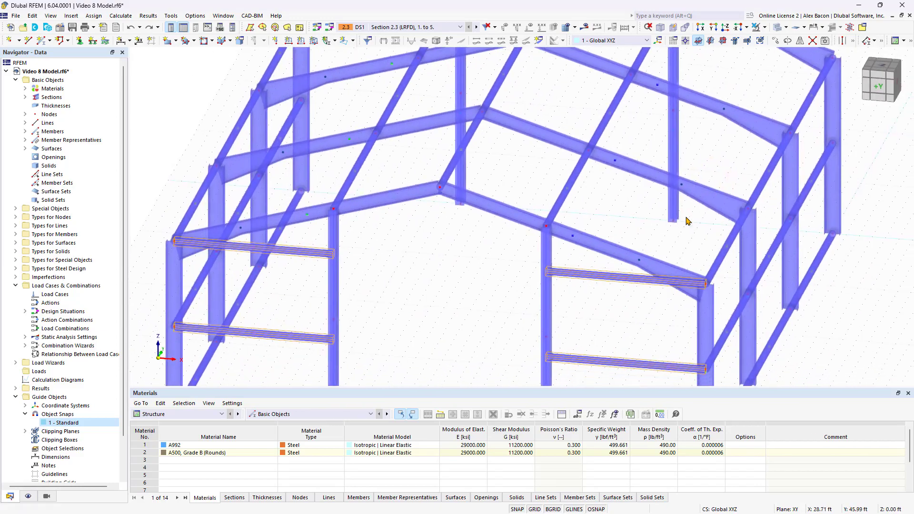
ctrl+drag(666, 324, 789, 165)
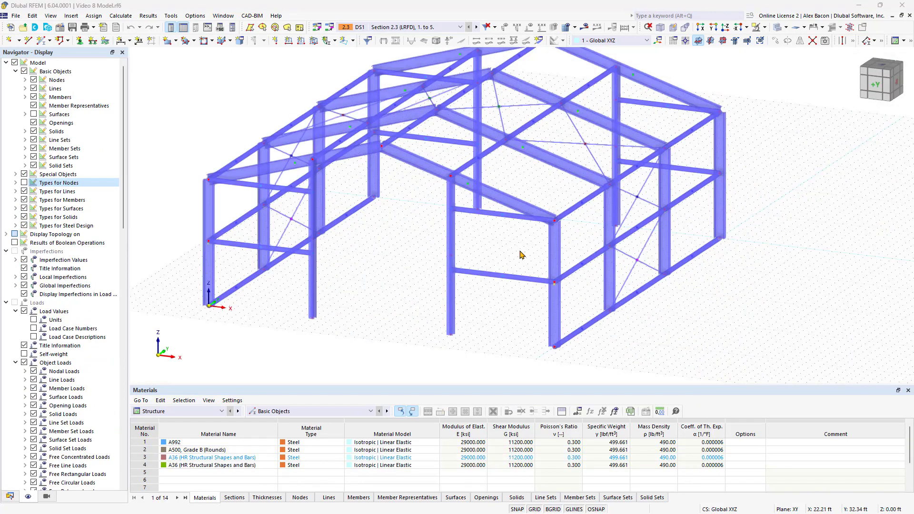
Set copied nodes 82 and 86 to On Member type, then clear the selection
ctrl+middle_drag(607, 189, 584, 199)
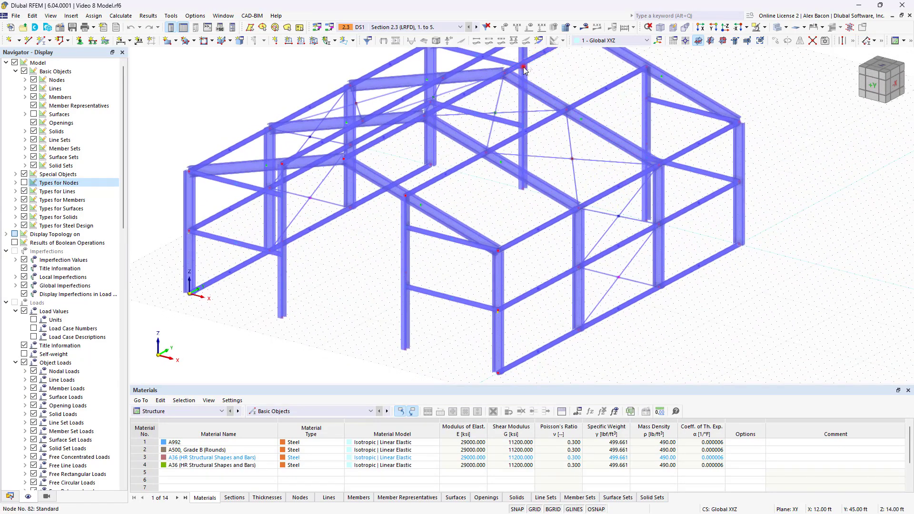
click(647, 100)
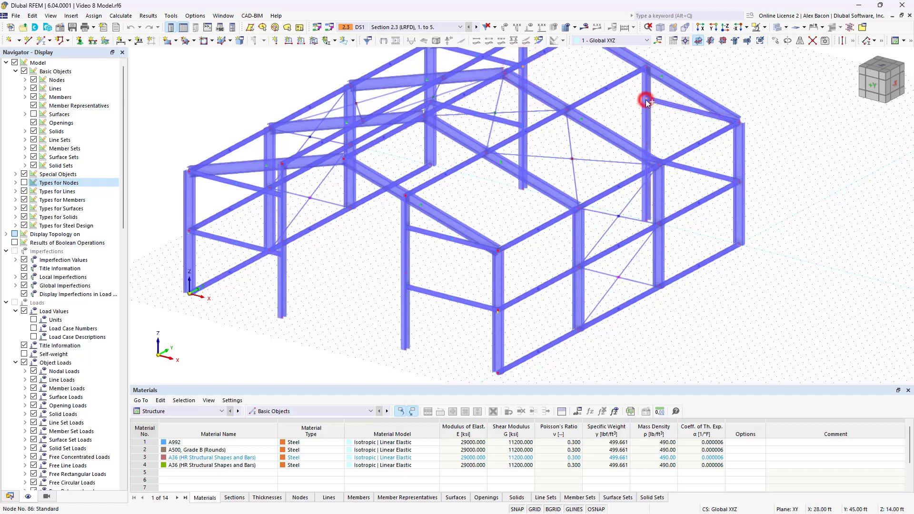
click(324, 168)
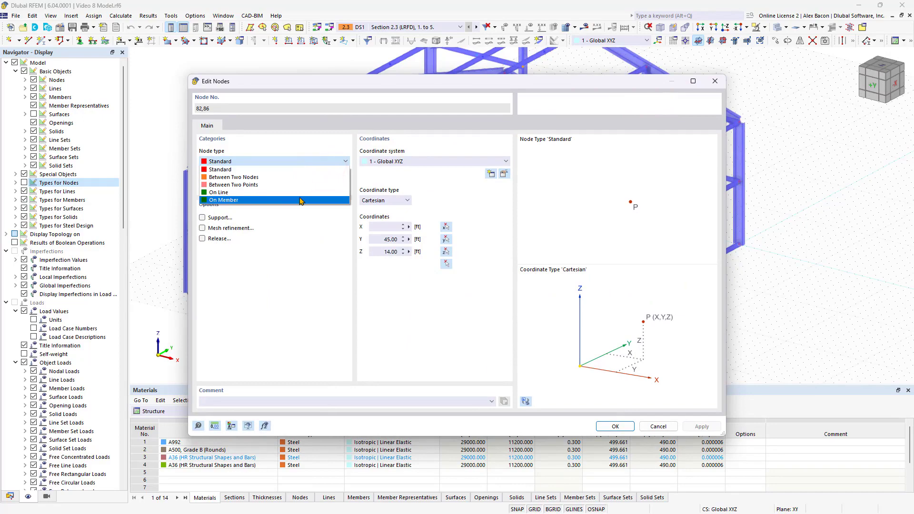
click(300, 198)
click(614, 427)
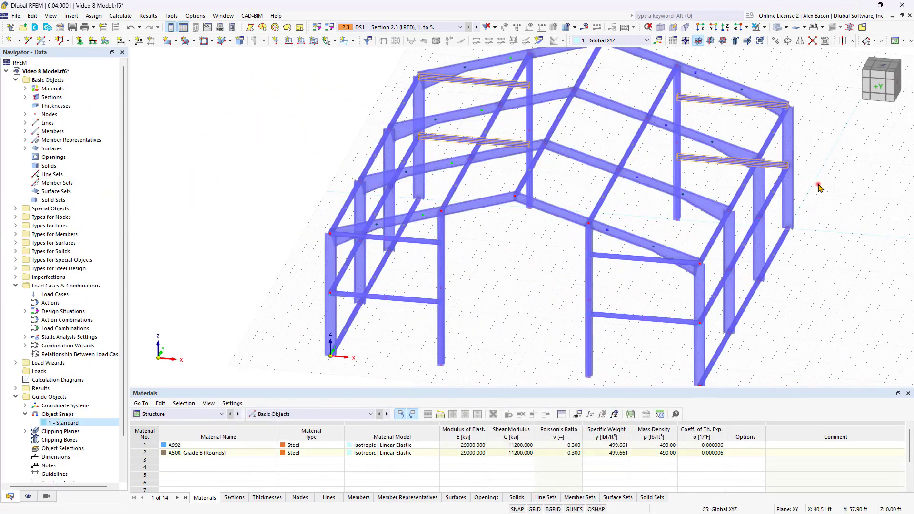
click(820, 187)
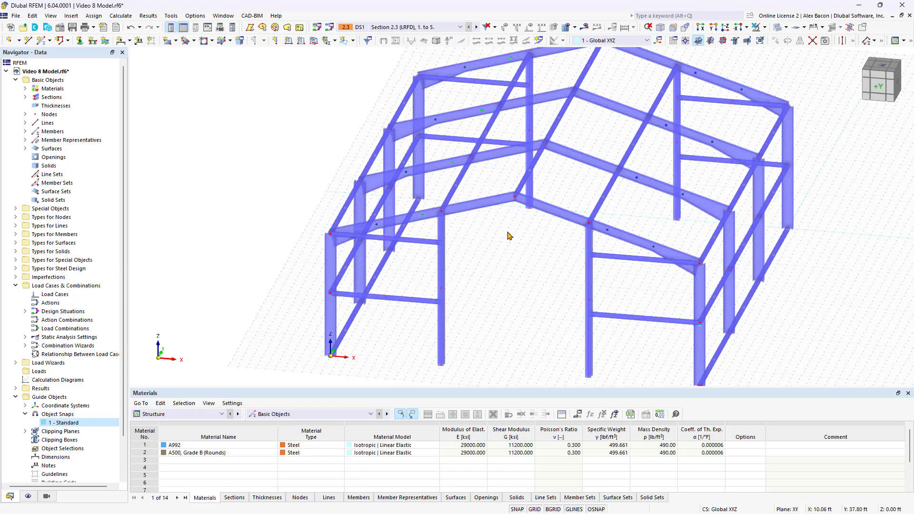
In top view, crossing-select the eight 20.90 ft horizontal members and open member 6 for editing
click(878, 88)
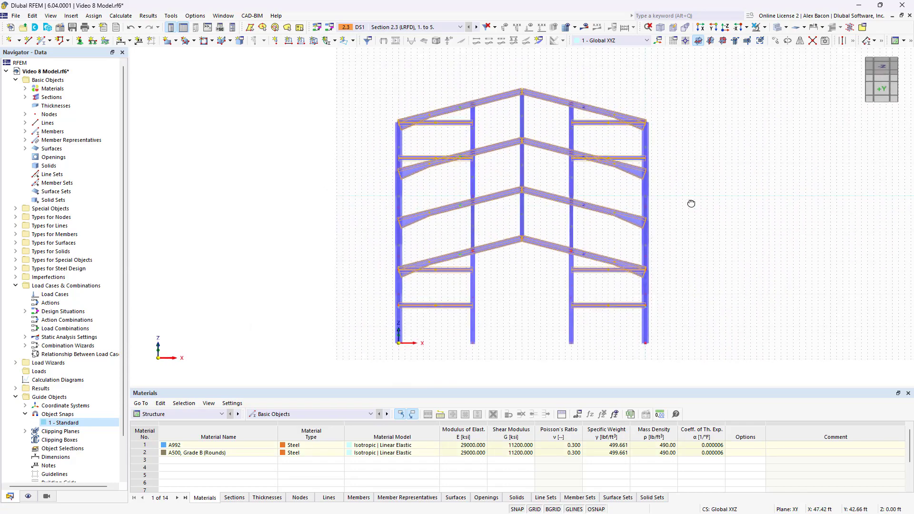
click(777, 98)
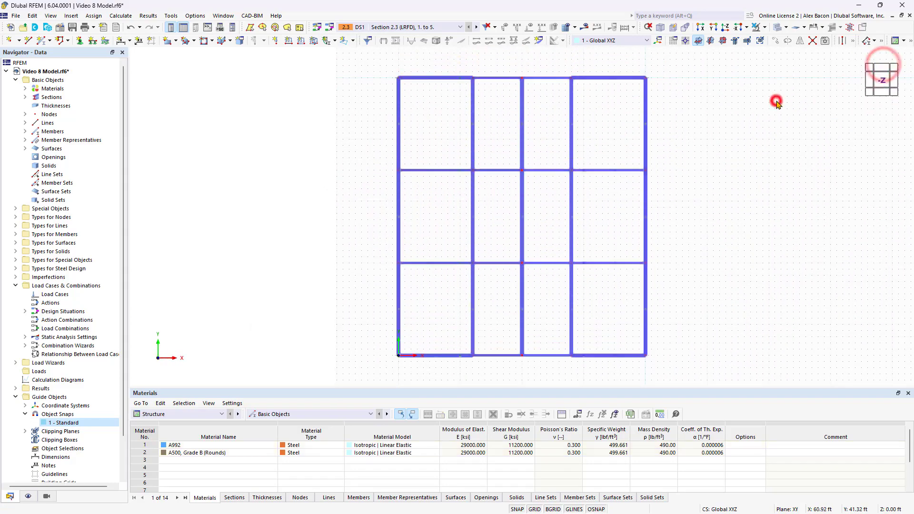
click(552, 71)
click(552, 371)
click(506, 68)
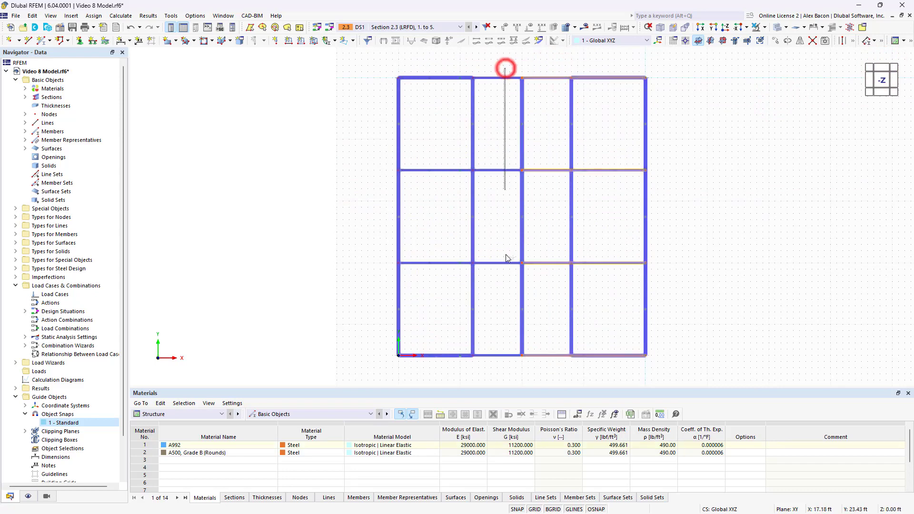
click(498, 368)
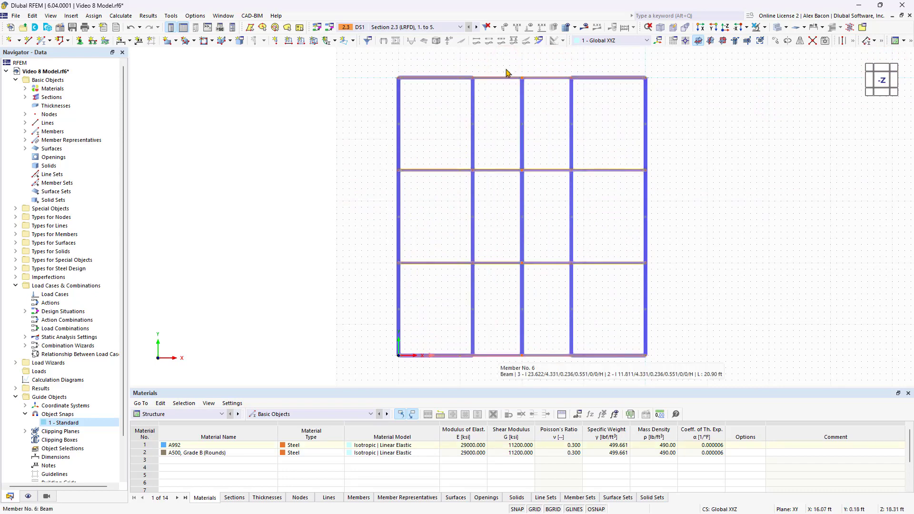
double_click(498, 358)
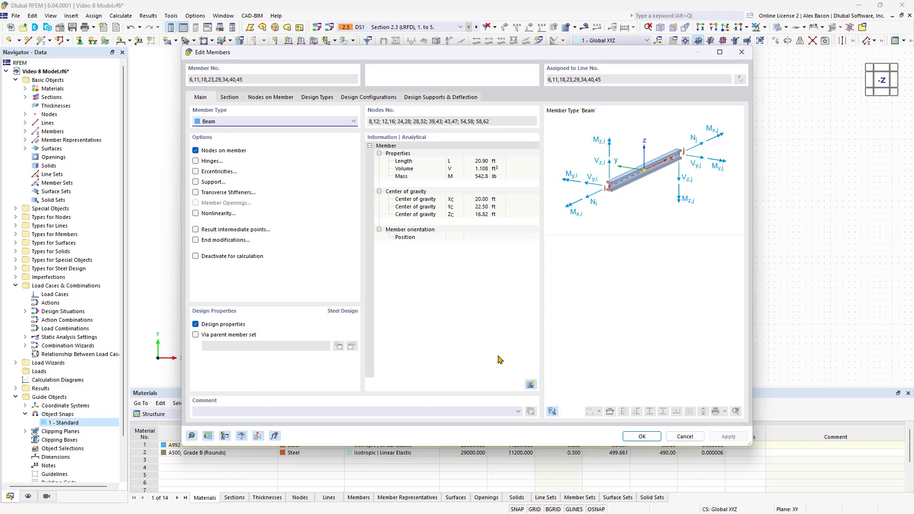
Assign a Uniform W 14x38 section from the AISC W library to the members
click(231, 97)
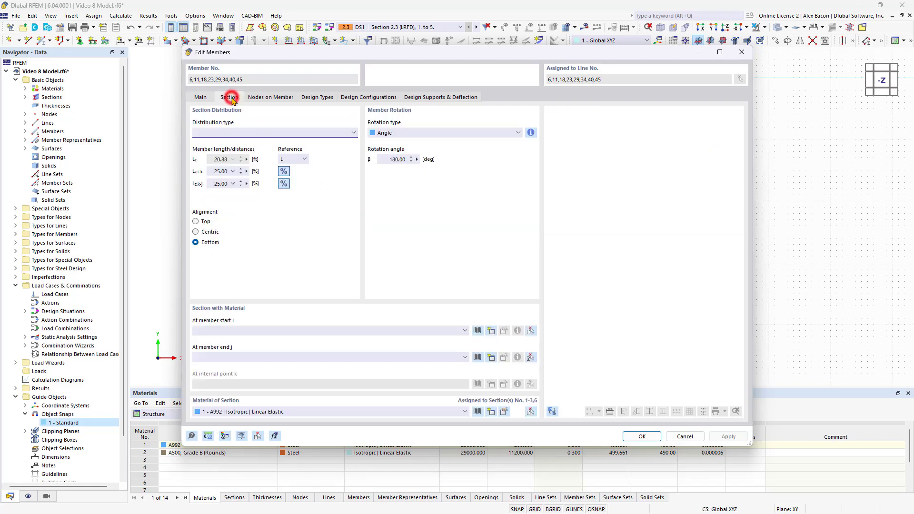
click(308, 131)
click(271, 150)
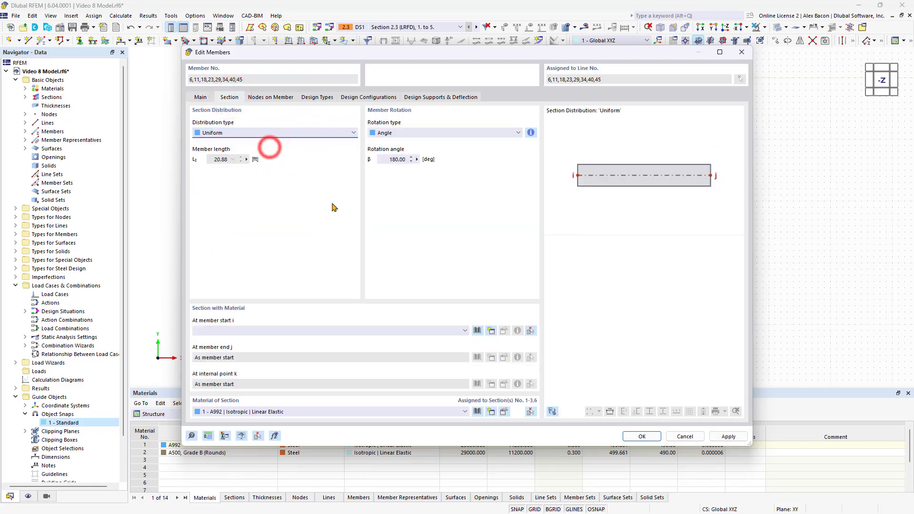
click(477, 331)
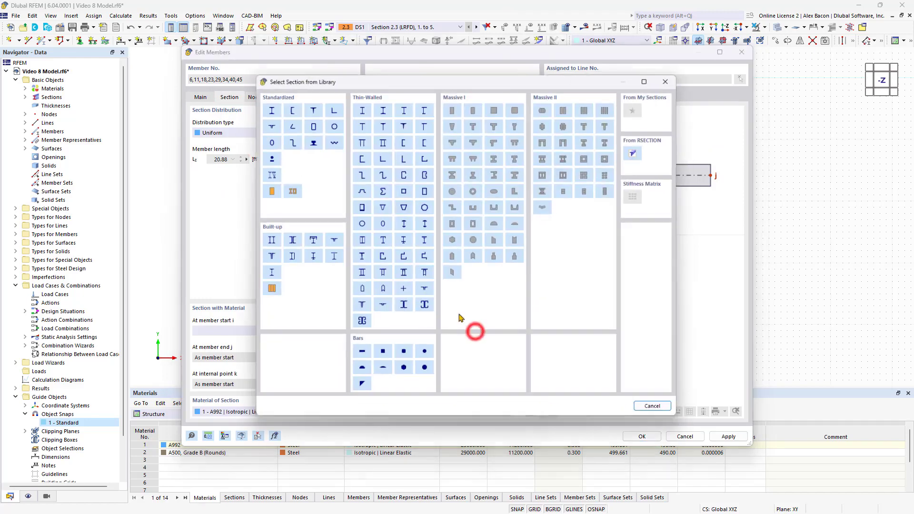
click(263, 98)
click(271, 109)
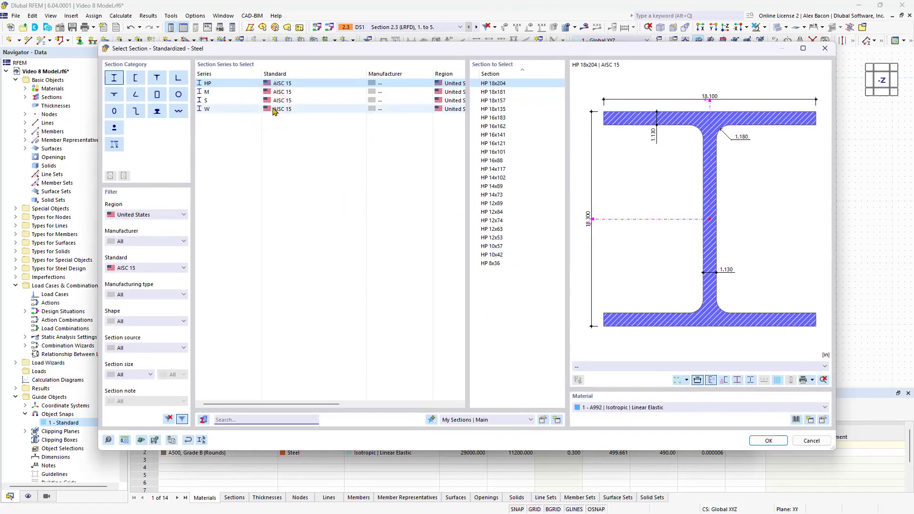
scroll(488, 216, down, 10)
scroll(488, 215, down, 20)
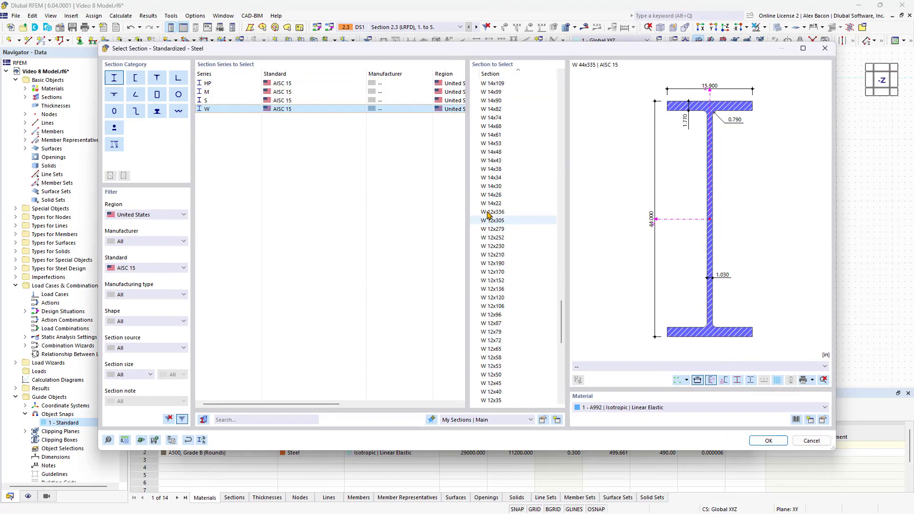
scroll(488, 215, up, 9)
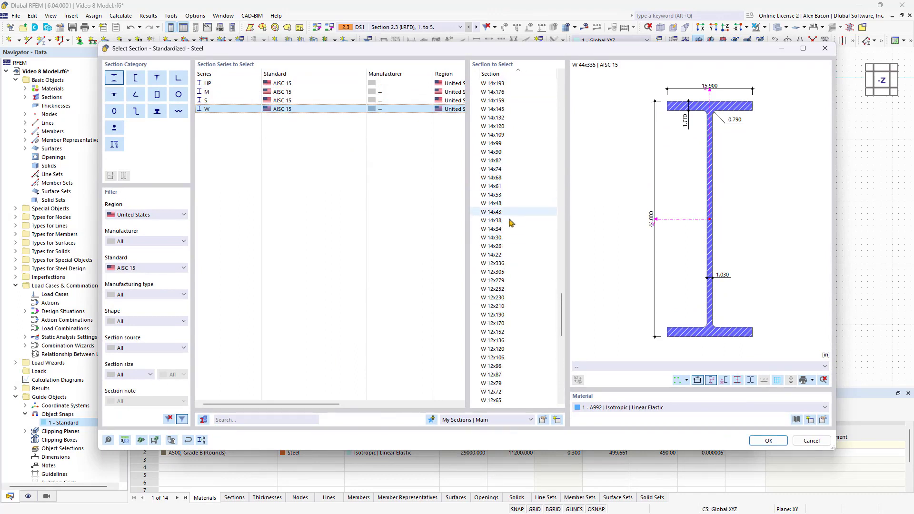
click(516, 220)
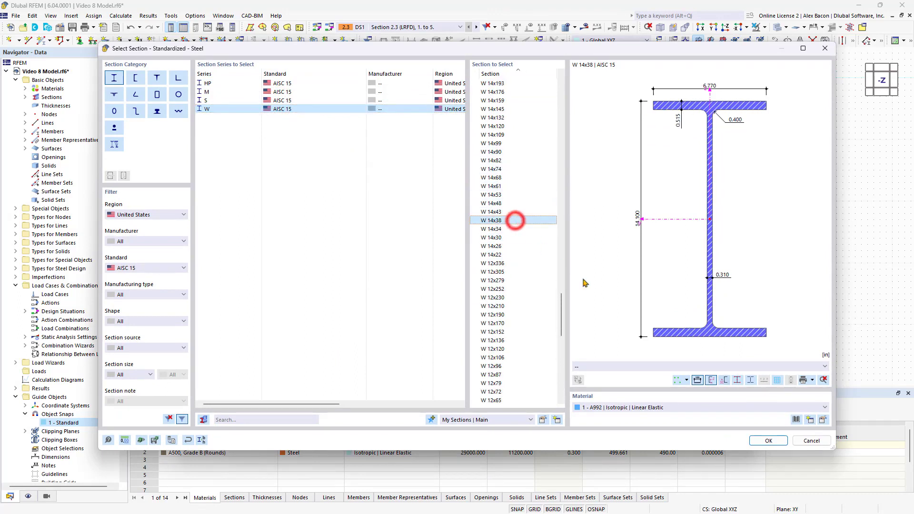
click(769, 441)
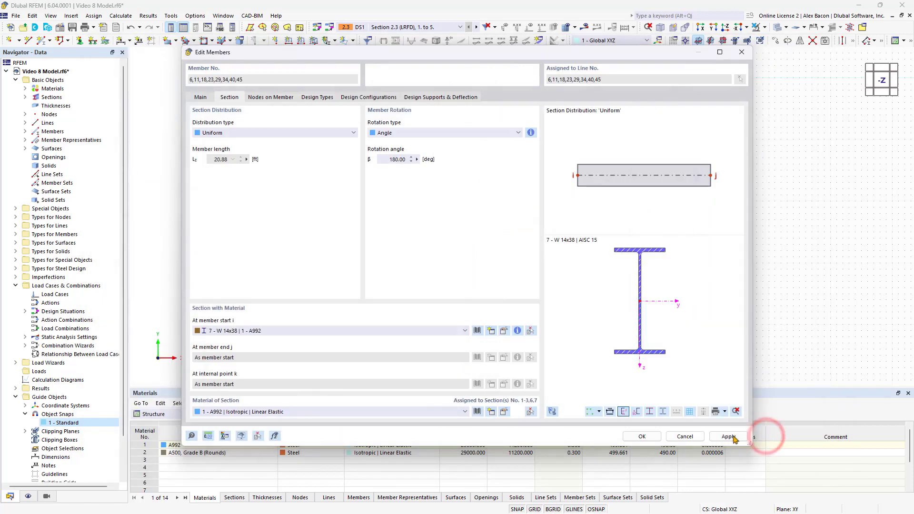
click(643, 437)
Tilt back to an isometric view and clear the member selection
ctrl+middle_drag(531, 312, 526, 144)
right_click(525, 145)
click(498, 255)
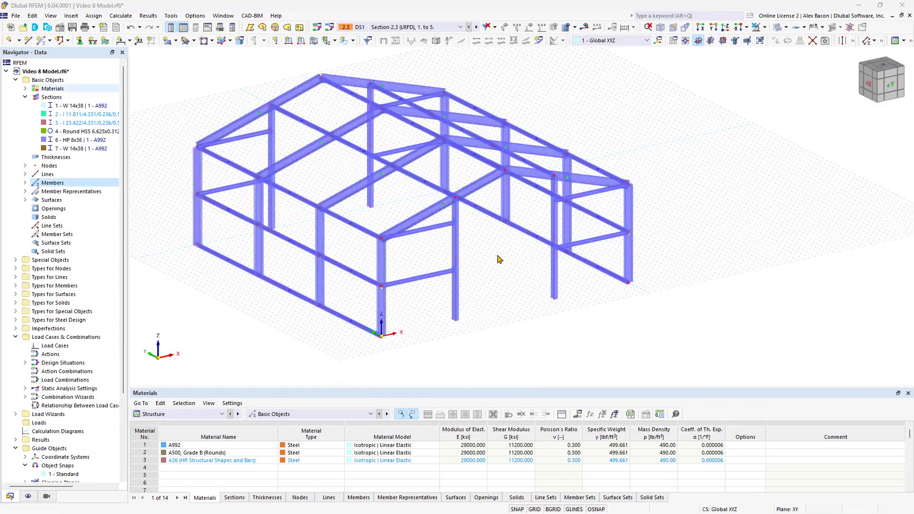
click(42, 40)
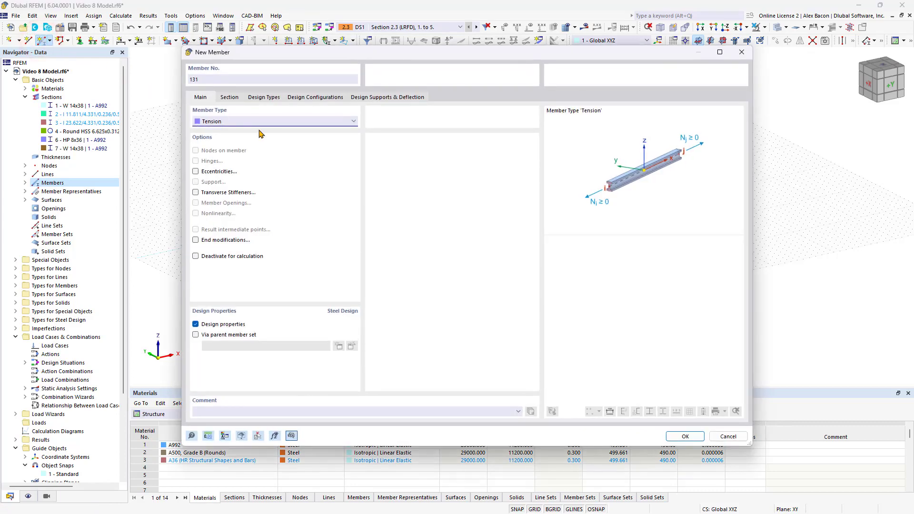
Keep new member 131 as Tension type and show its Section settings
click(236, 122)
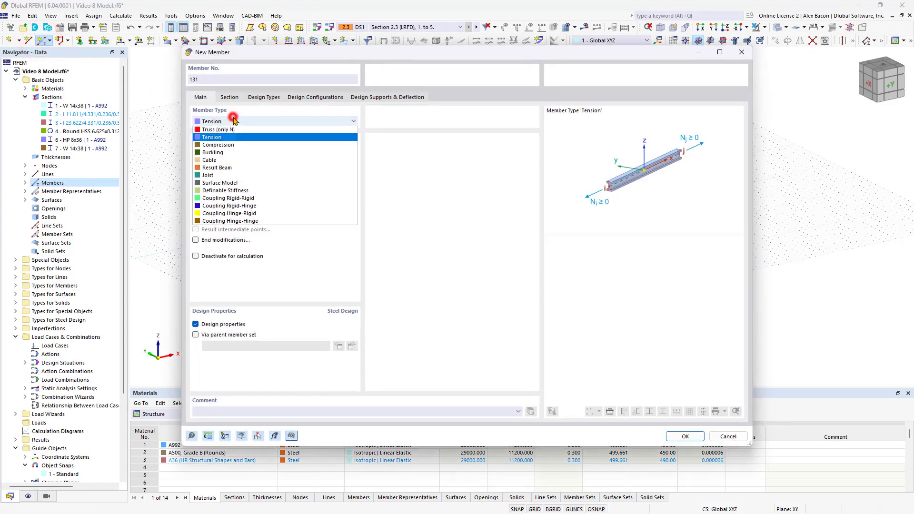
click(220, 169)
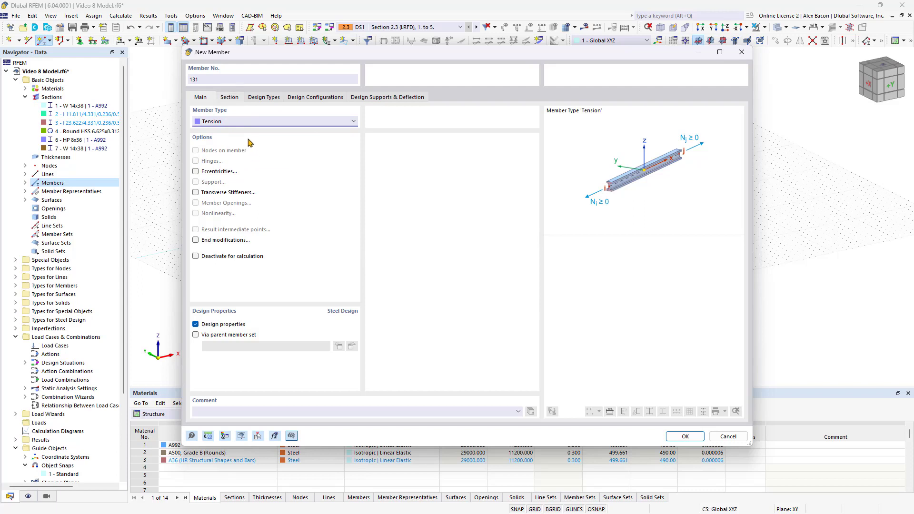
click(229, 98)
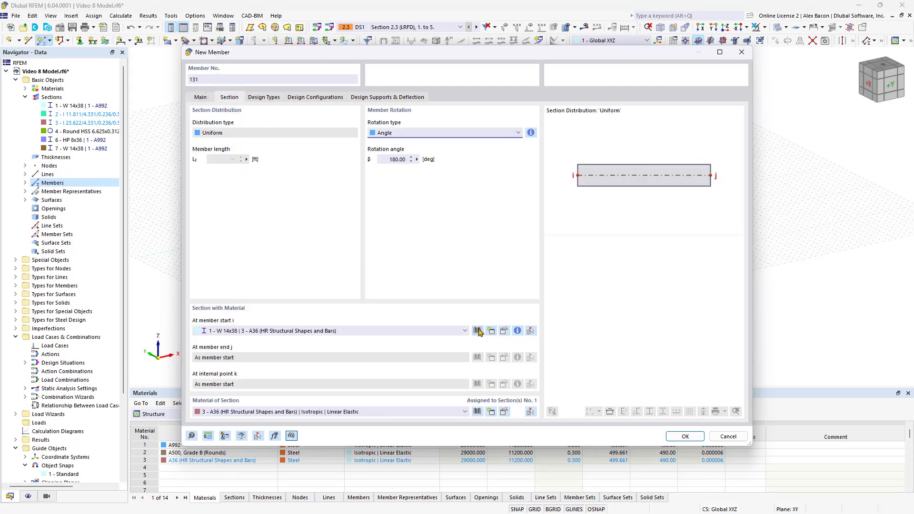
Choose a Round Bar section from the library with diameter d = 0.75 in
click(478, 331)
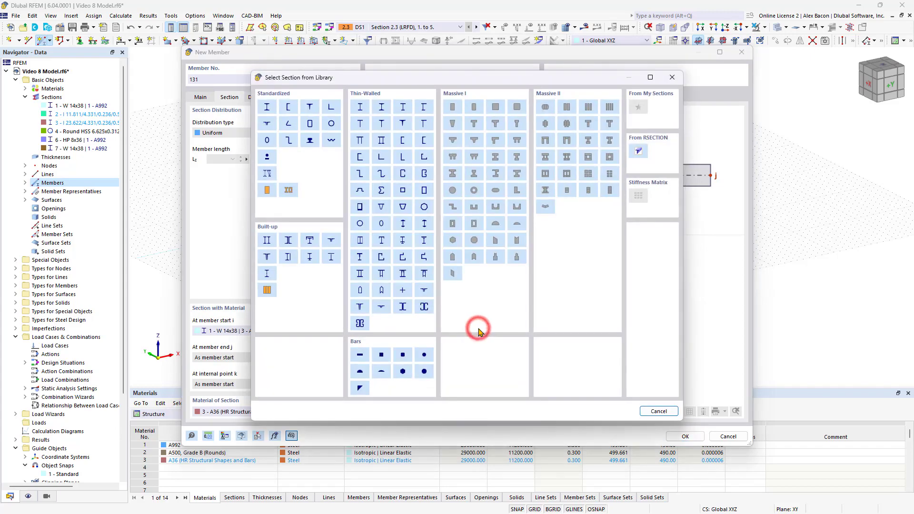
click(424, 357)
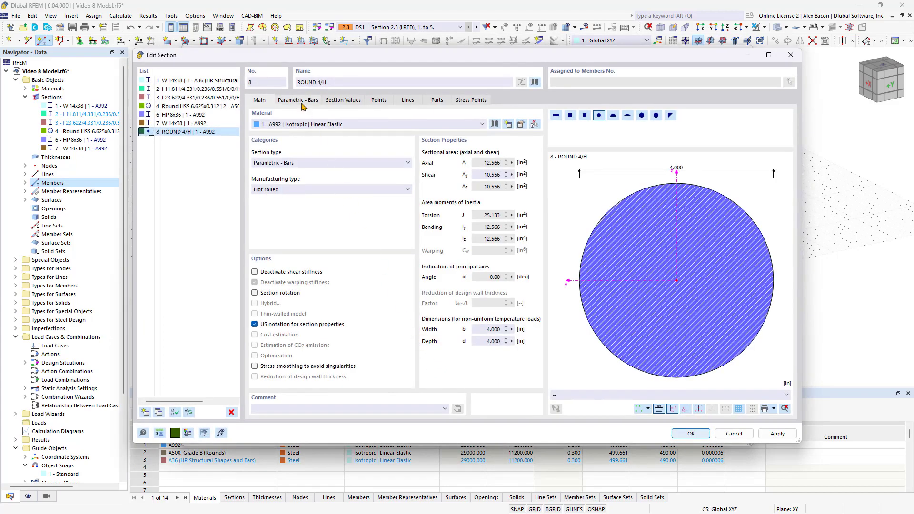
click(298, 100)
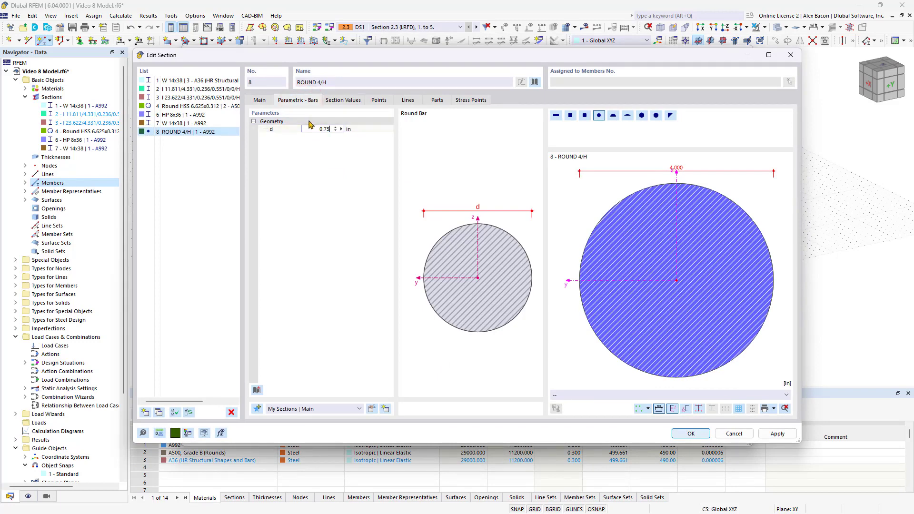
click(260, 100)
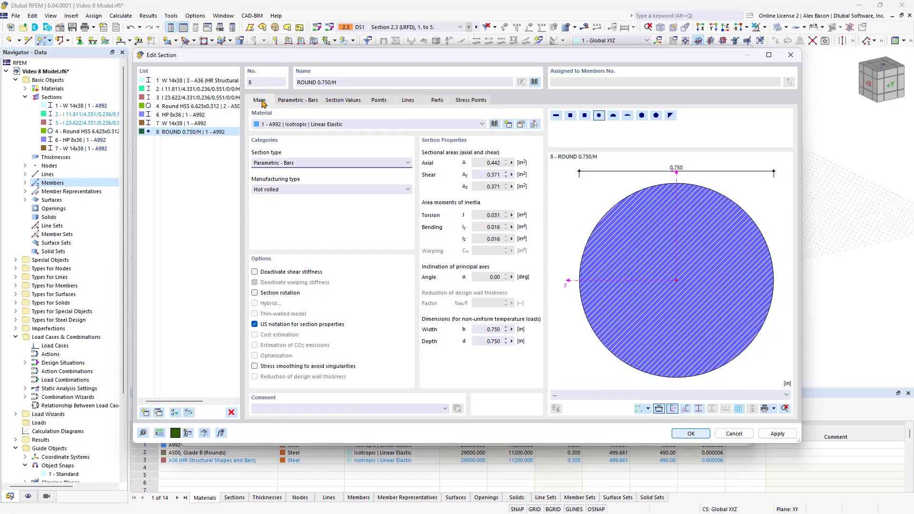
Assign A36 steel to the round bar and confirm section 8 for the new member
click(494, 124)
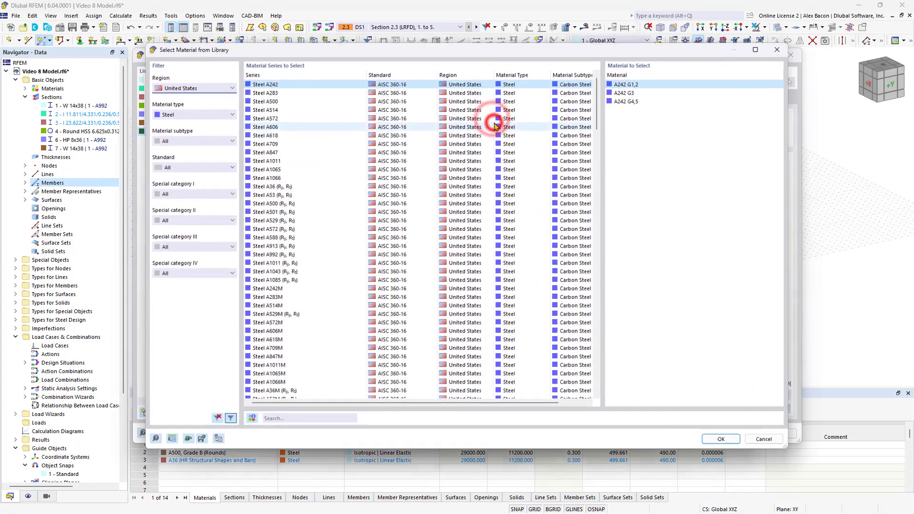
click(291, 186)
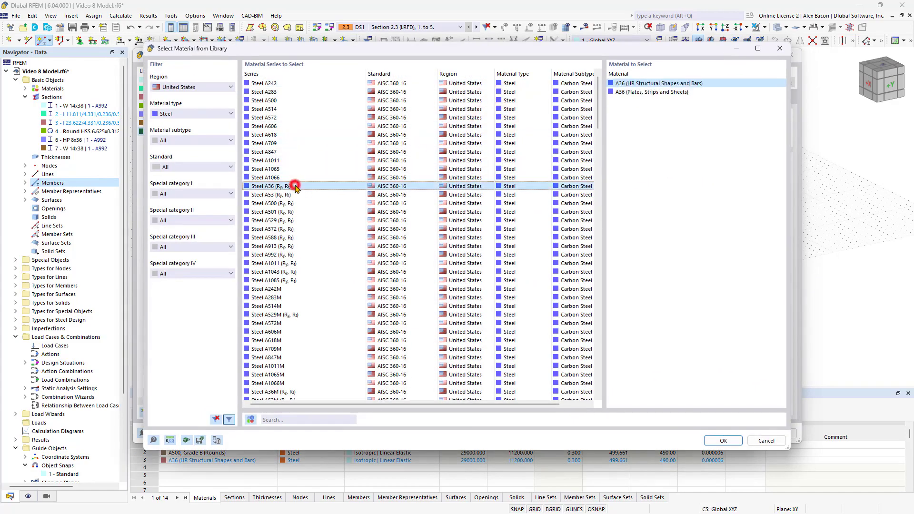
click(721, 441)
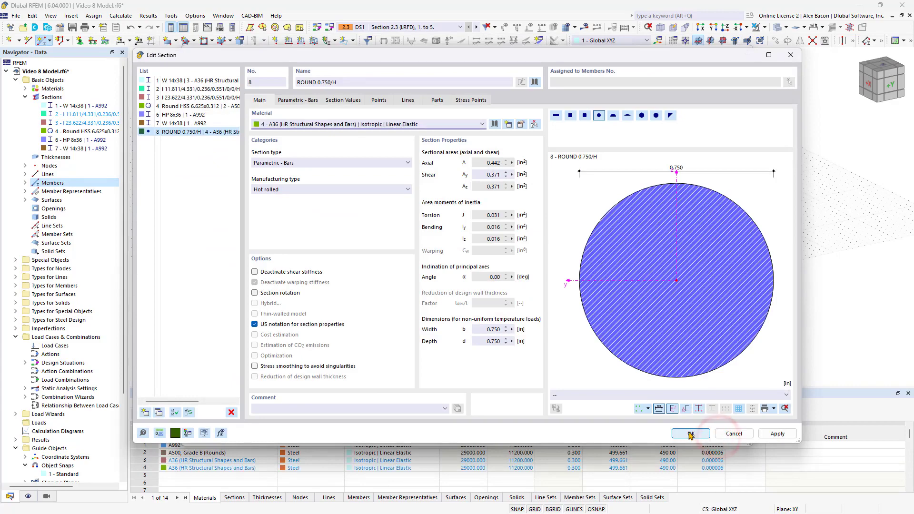
click(686, 433)
click(687, 436)
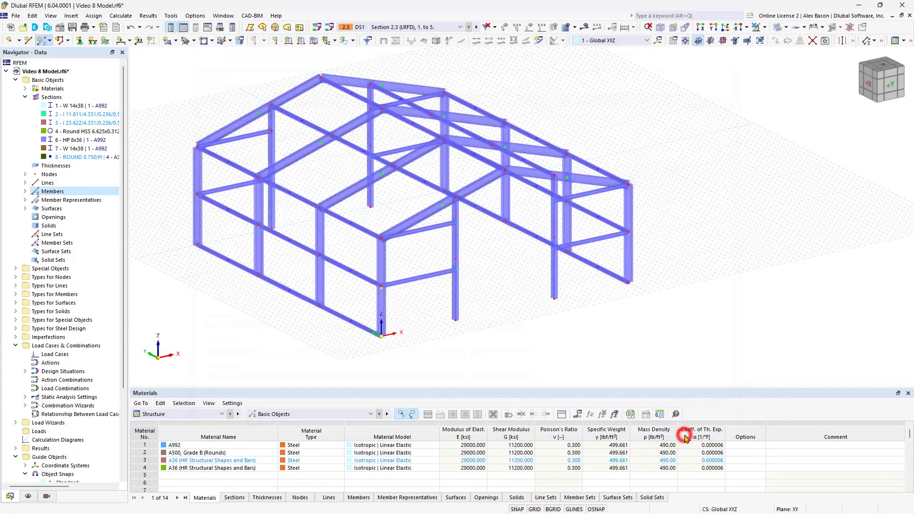
Draw round-bar braces 131–135 across the wall panel node pairs and up to roof node 28
middle_drag(341, 296, 454, 287)
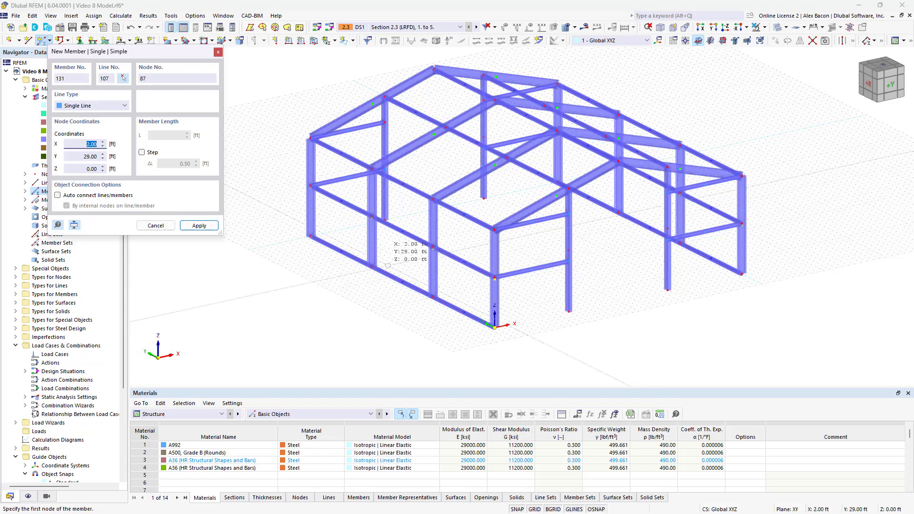
click(371, 266)
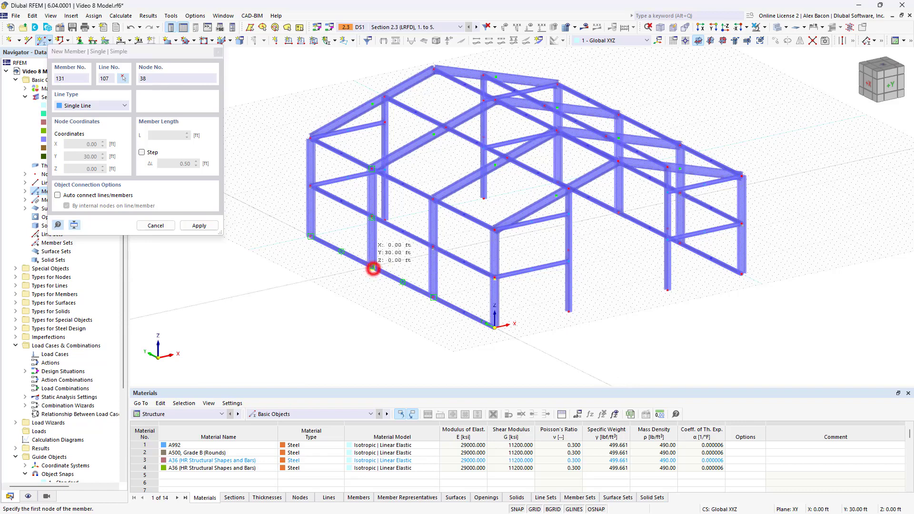
click(433, 248)
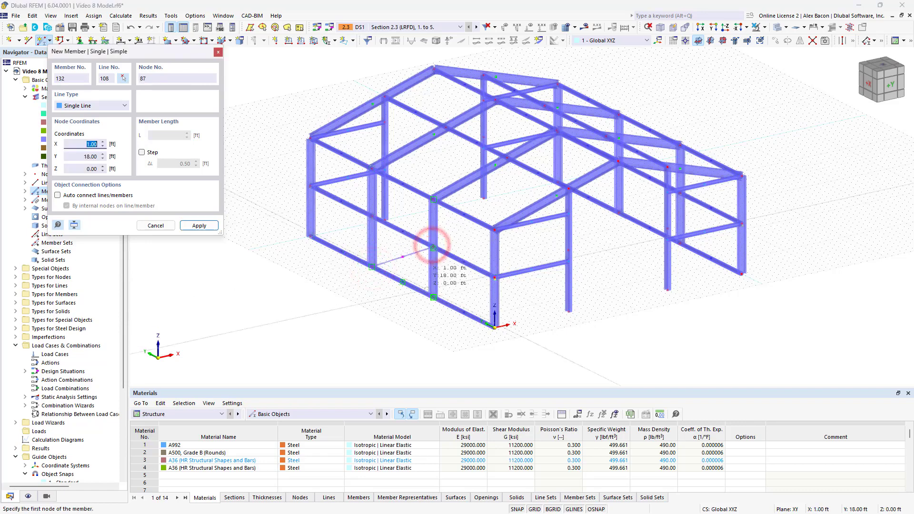
click(433, 295)
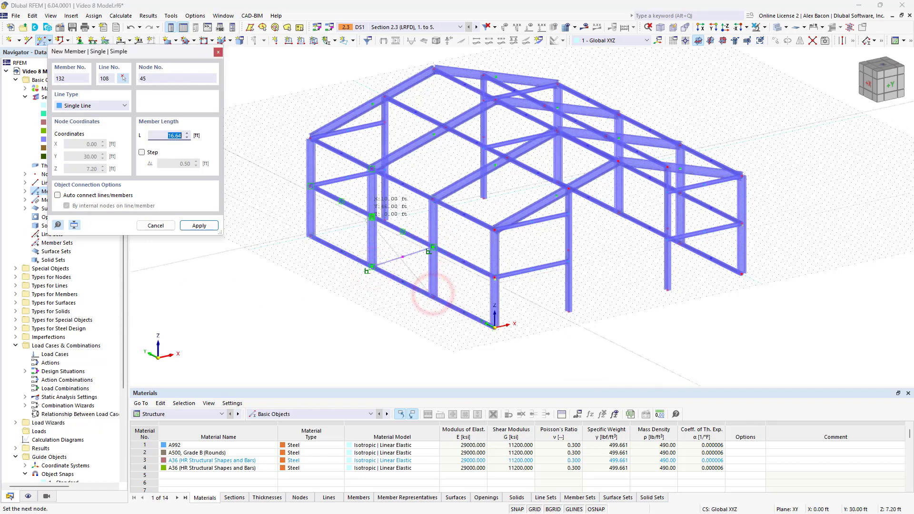
click(372, 216)
click(434, 200)
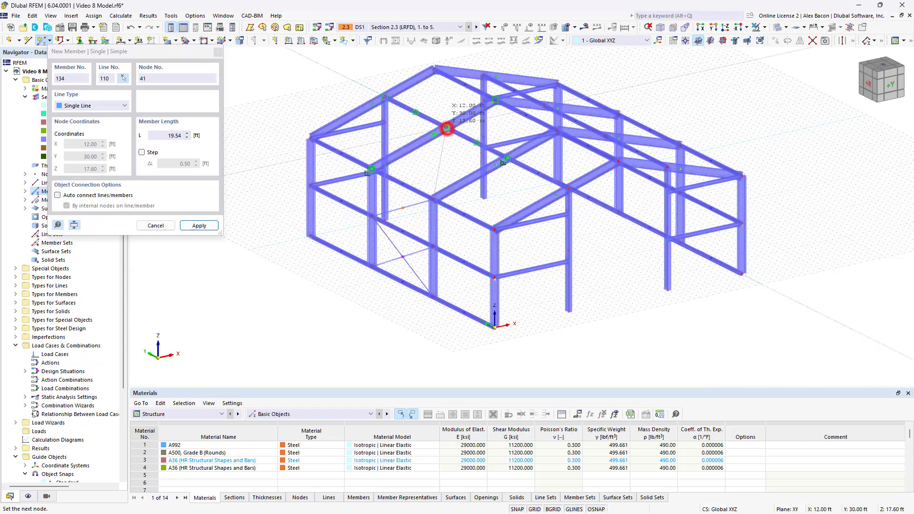
click(446, 128)
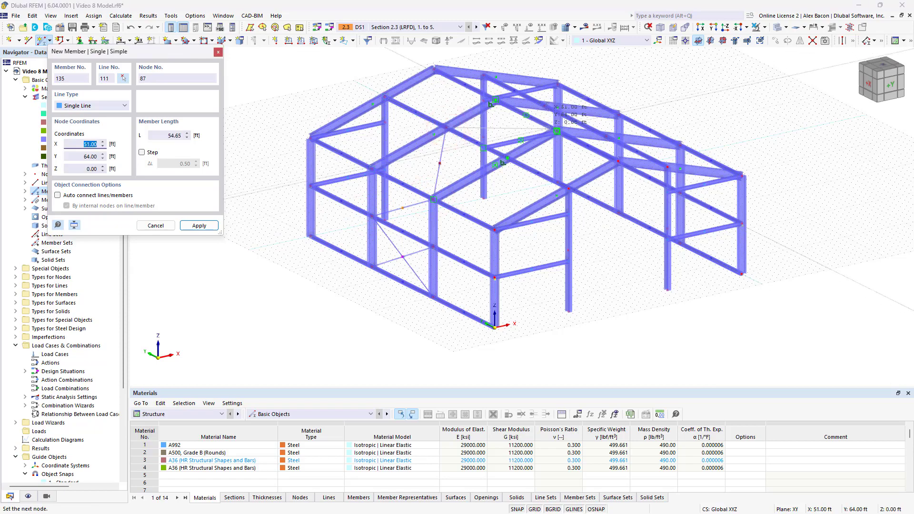
ctrl+middle_drag(557, 131, 547, 174)
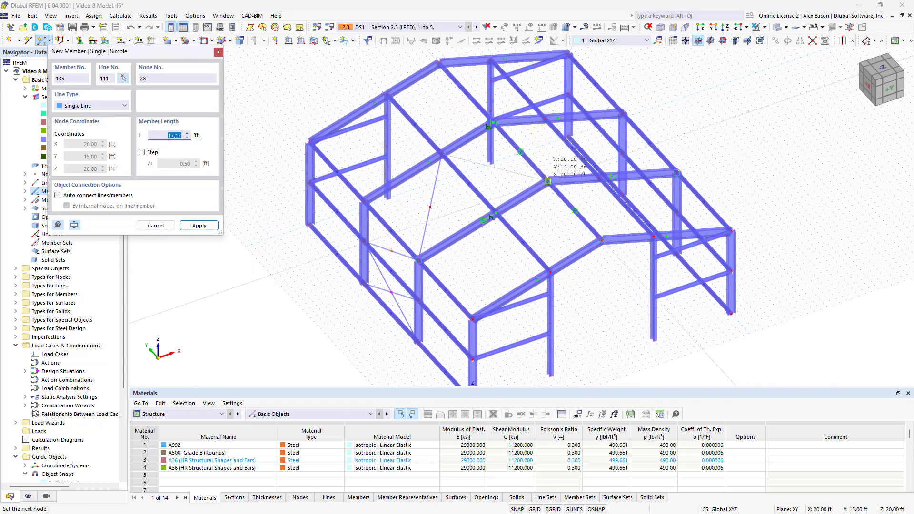
click(547, 181)
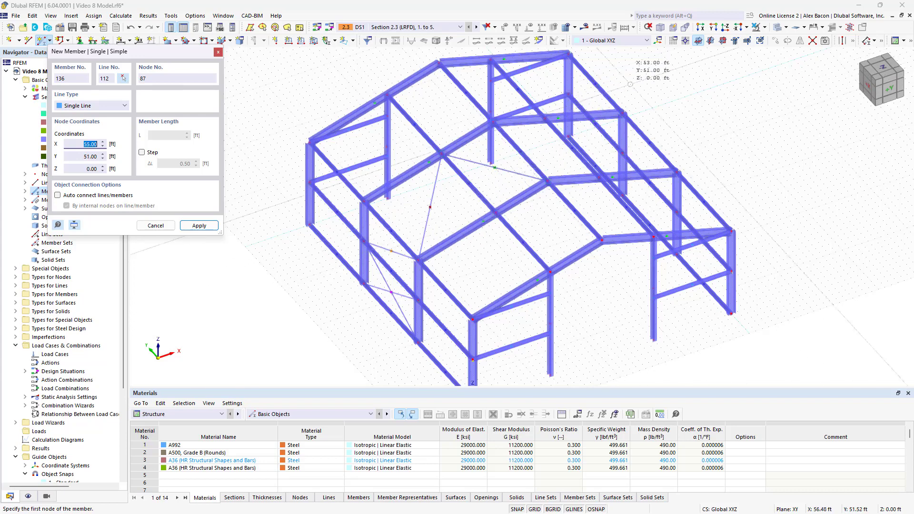
In wireframe view, draw braces 136–138 from node 39 via the ridge to the column top, then end input
click(777, 28)
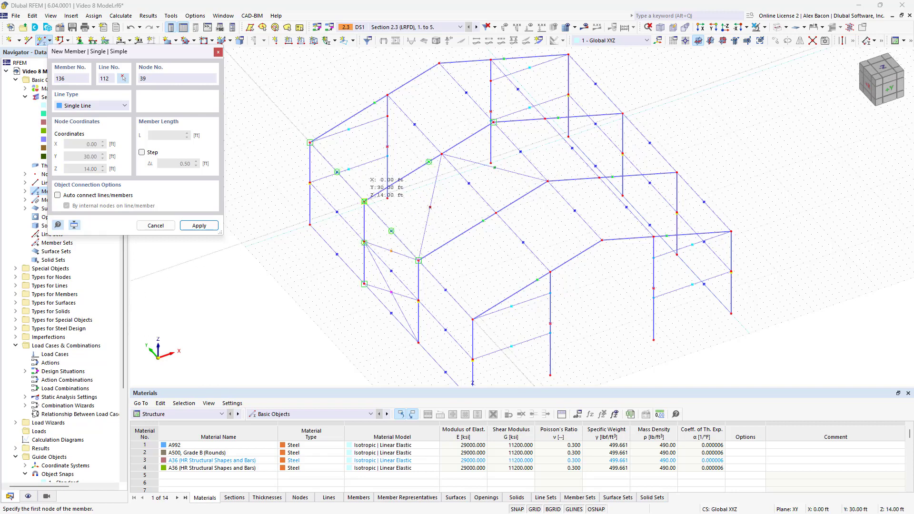
click(418, 300)
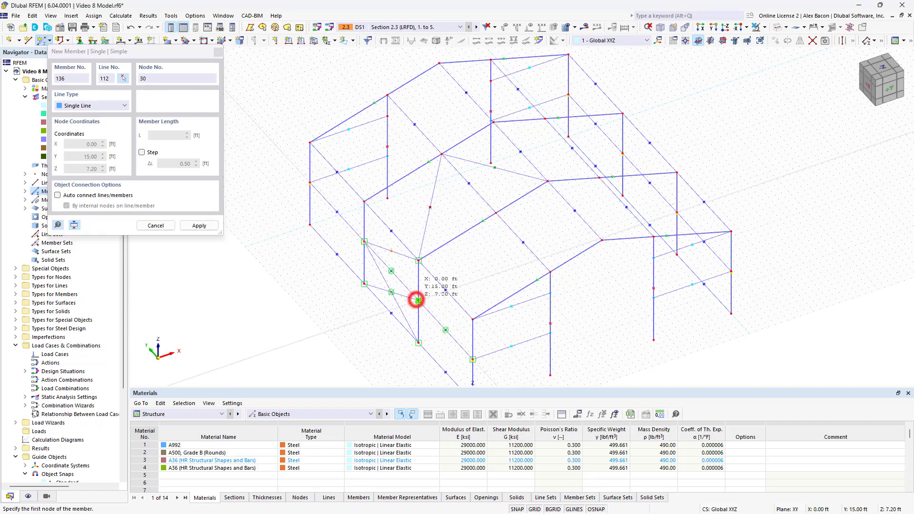
click(365, 201)
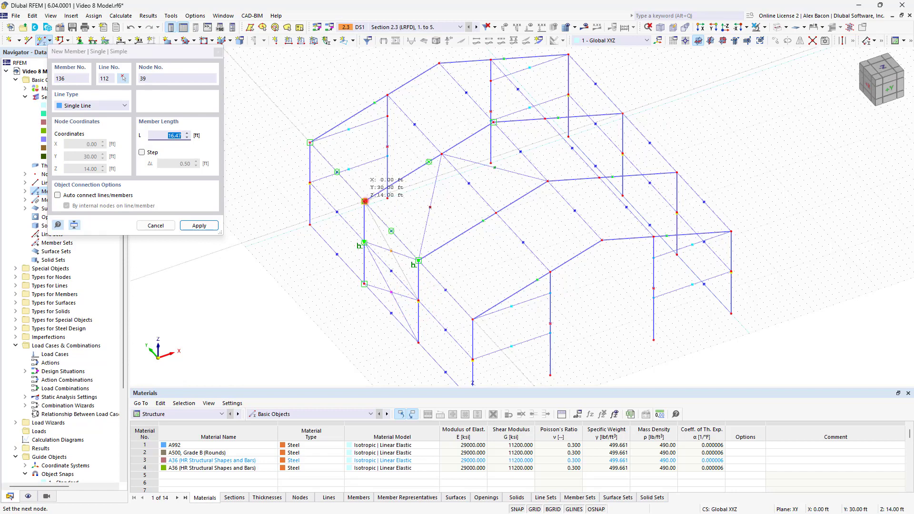
click(365, 201)
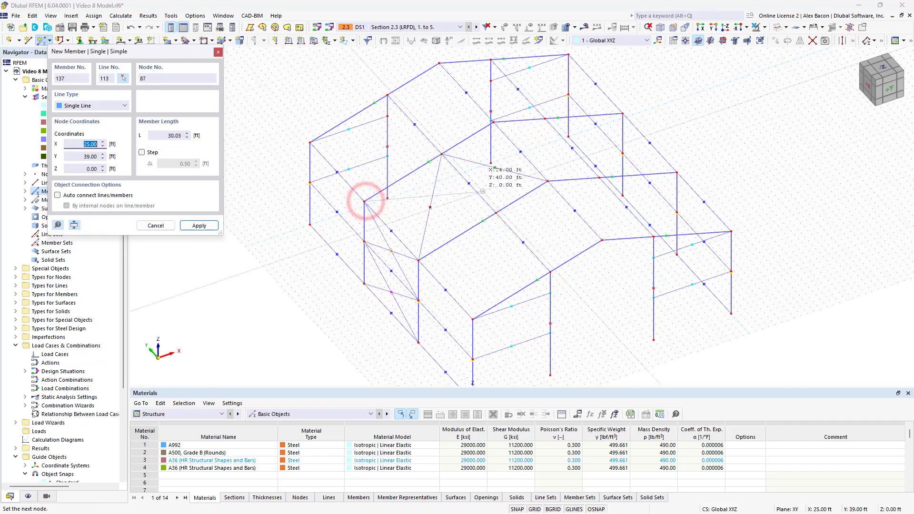
click(495, 211)
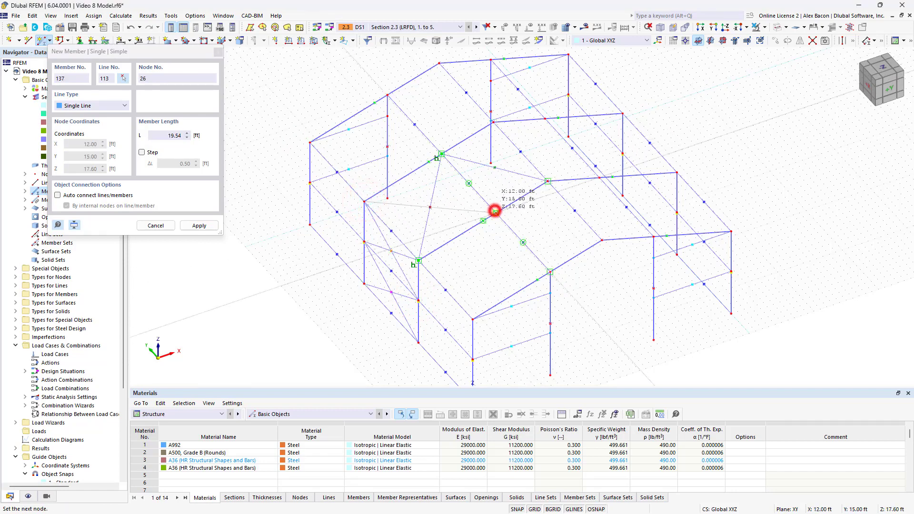
click(495, 211)
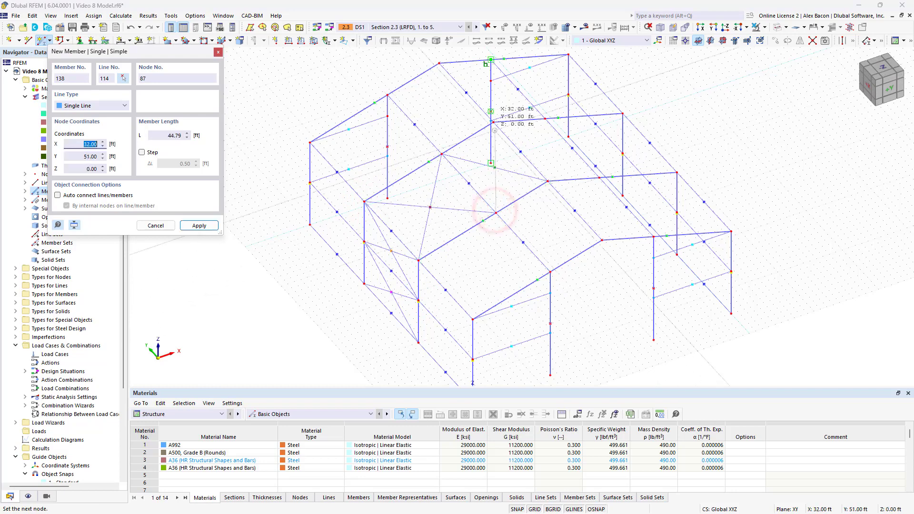
click(492, 122)
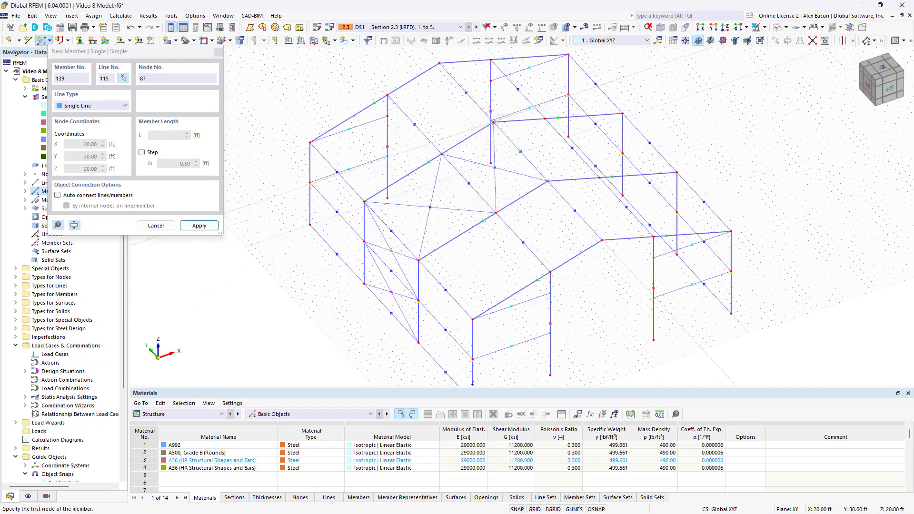
right_click(514, 160)
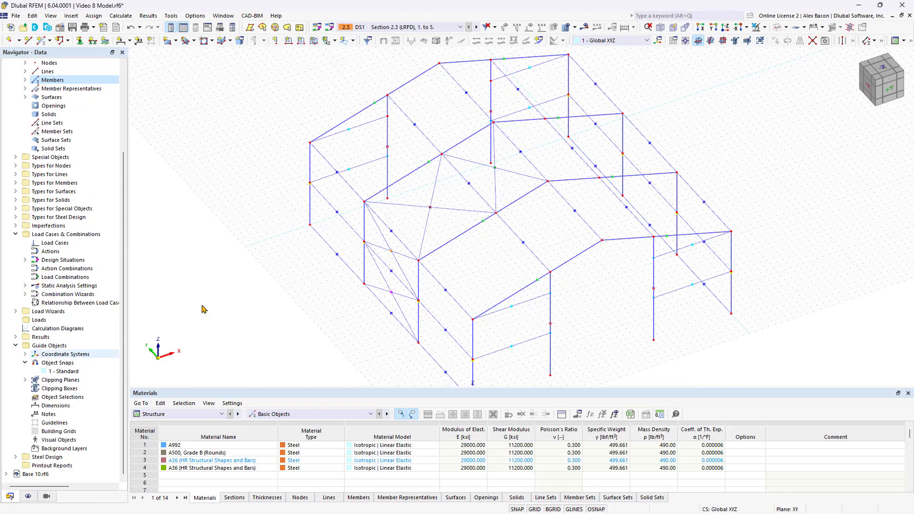
Go to the Navigator's Views page and start a new object selection
click(30, 499)
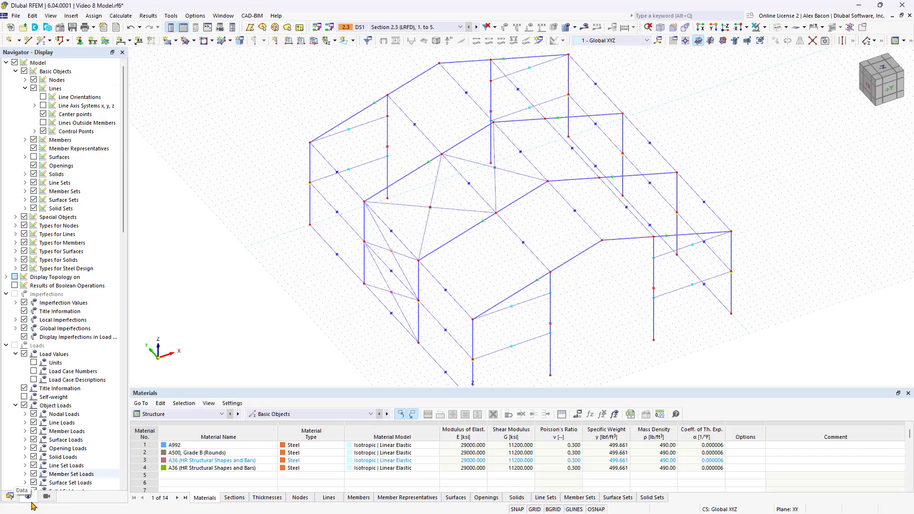
scroll(29, 477, down, 8)
click(46, 497)
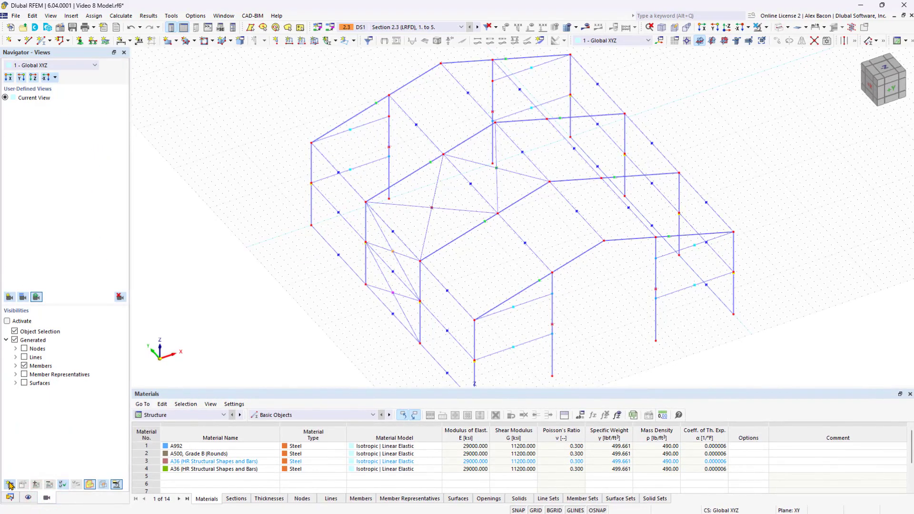
click(10, 485)
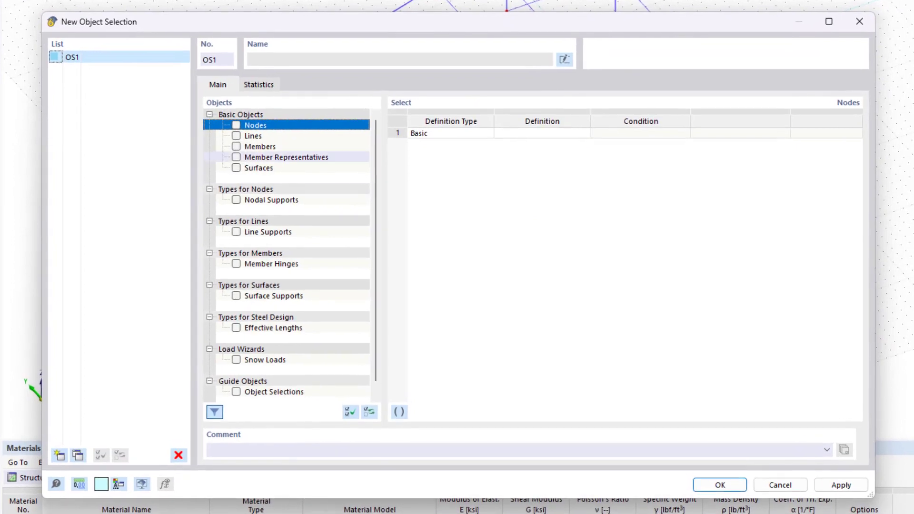
Define object selection OS1 picking all members whose Member Type equals Tension, then bring up Mirror
click(237, 146)
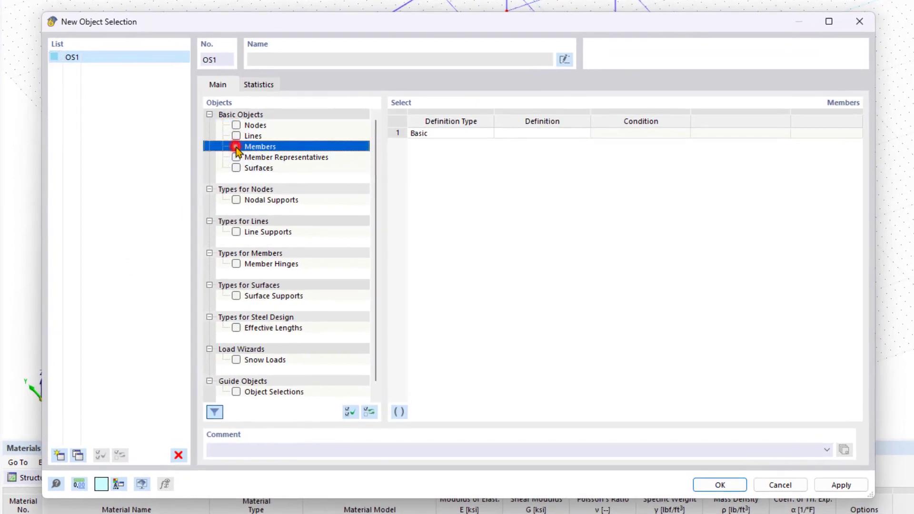
click(516, 134)
click(551, 135)
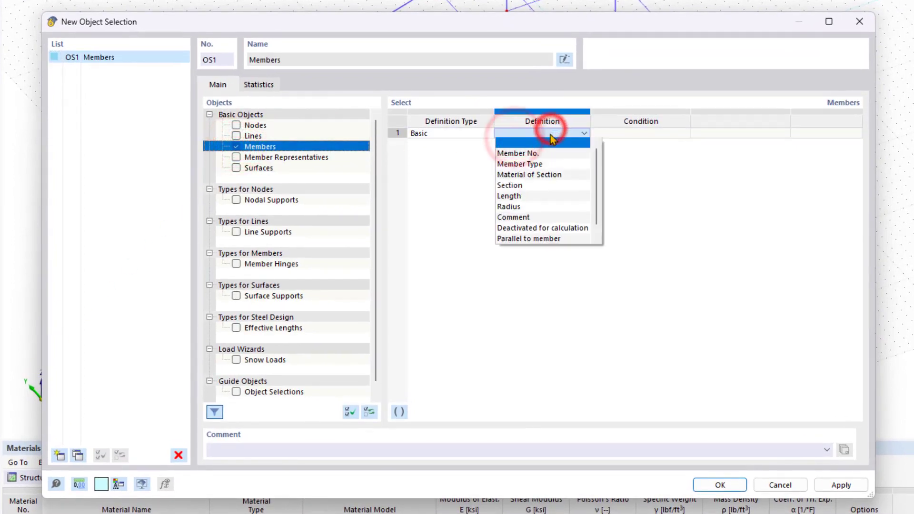
click(545, 162)
click(719, 134)
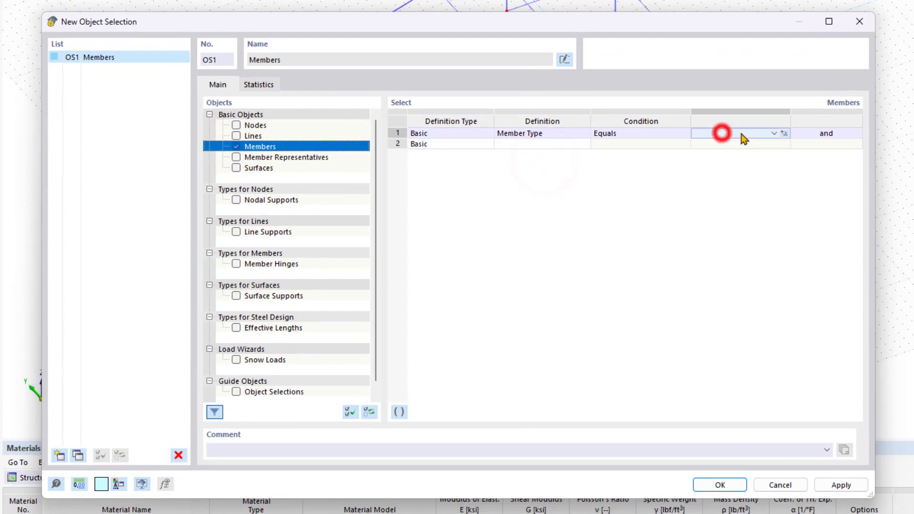
click(772, 134)
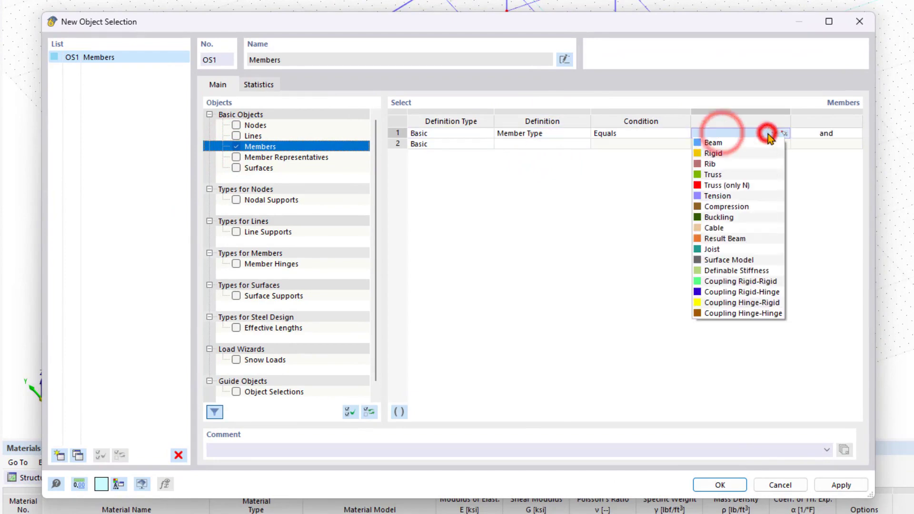
click(729, 197)
click(722, 487)
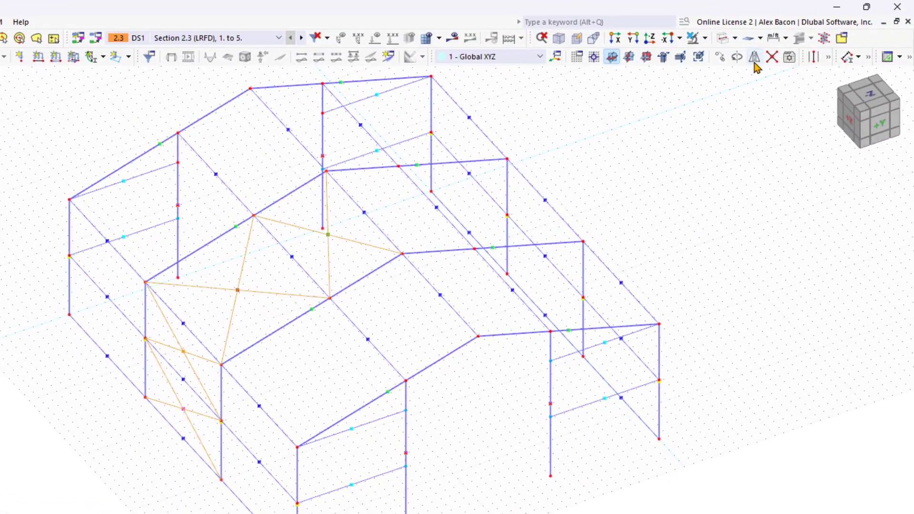
click(754, 57)
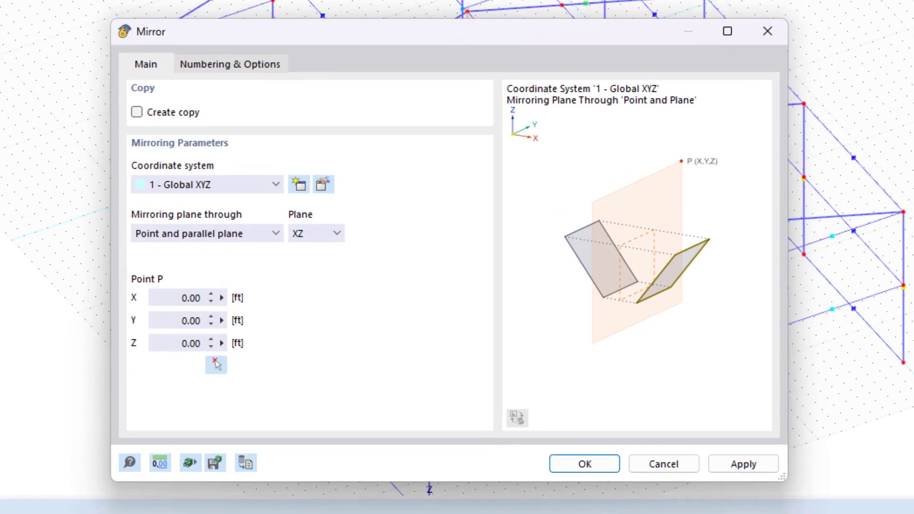
Copy the tension braces across the YZ plane through X=20, Y=45, Z=20 ft
click(171, 114)
click(312, 233)
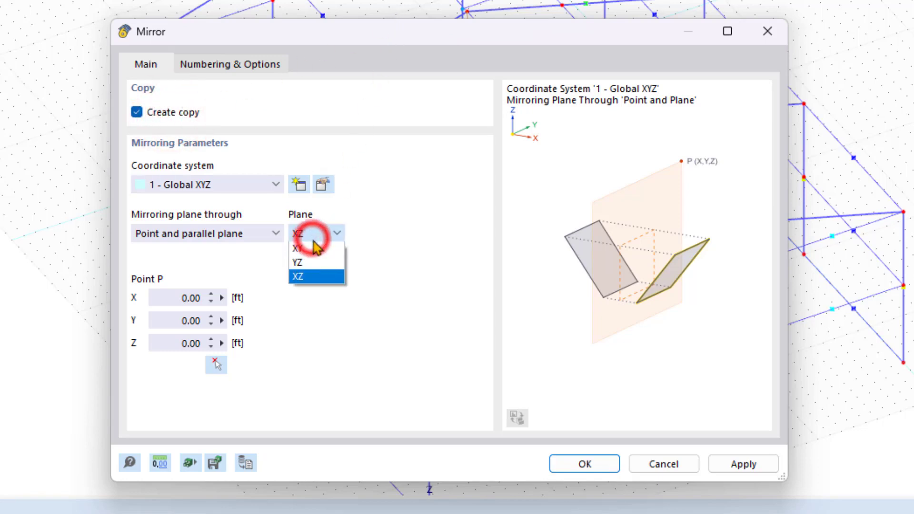
click(319, 261)
click(216, 366)
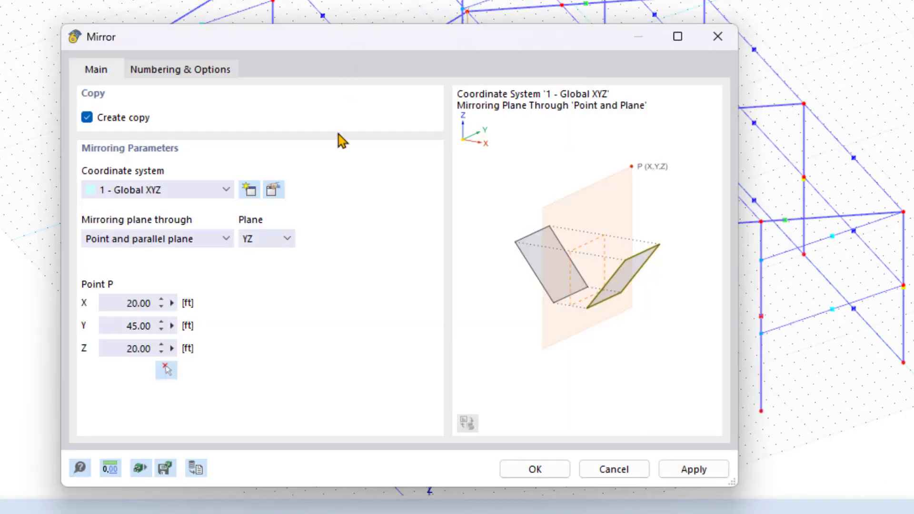
click(535, 468)
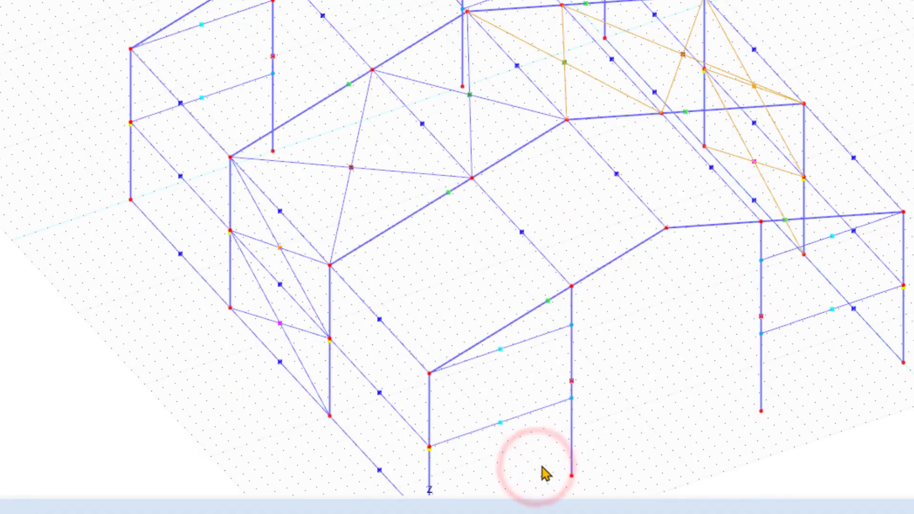
Orbit the model to inspect the mirrored bracing in the opposite bay
click(686, 419)
right_drag(685, 418, 430, 307)
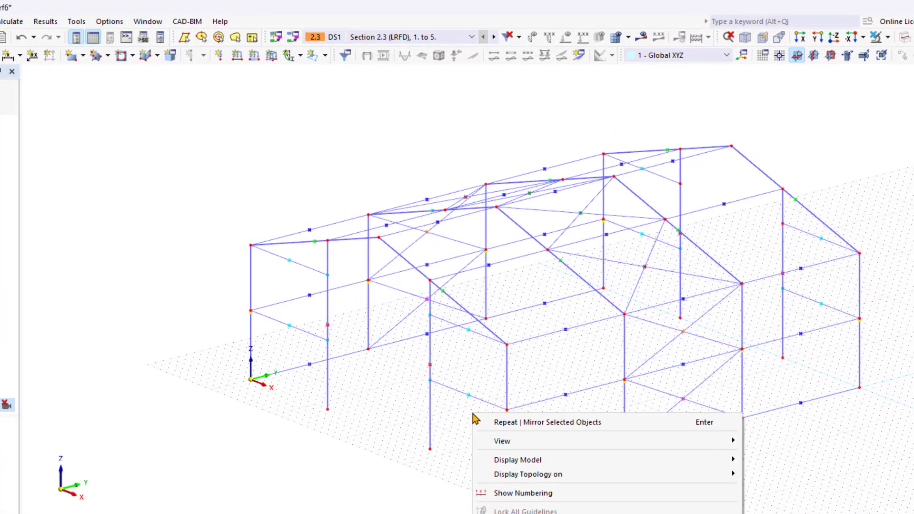
click(342, 174)
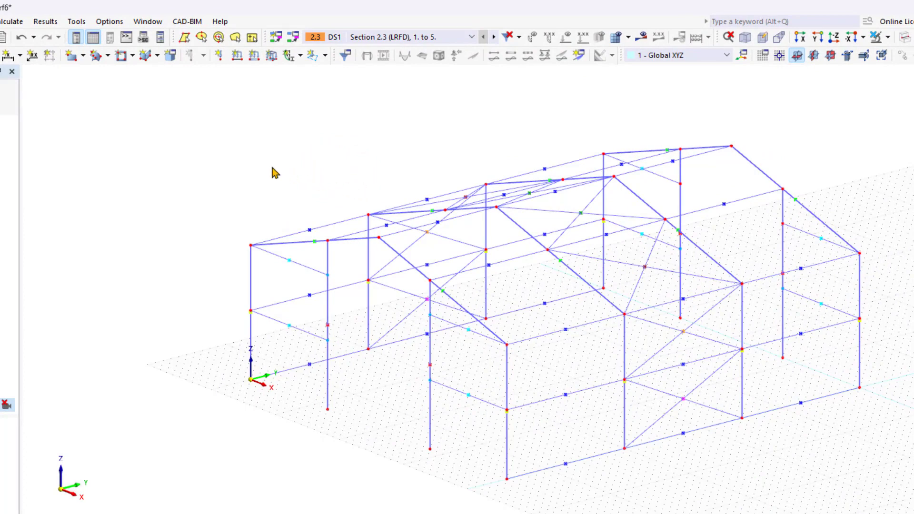
click(76, 21)
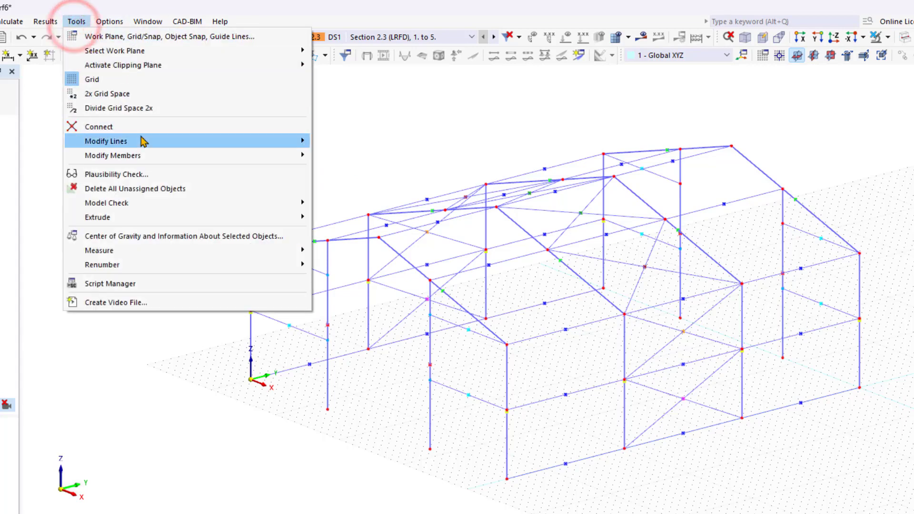
mouse_move(143, 203)
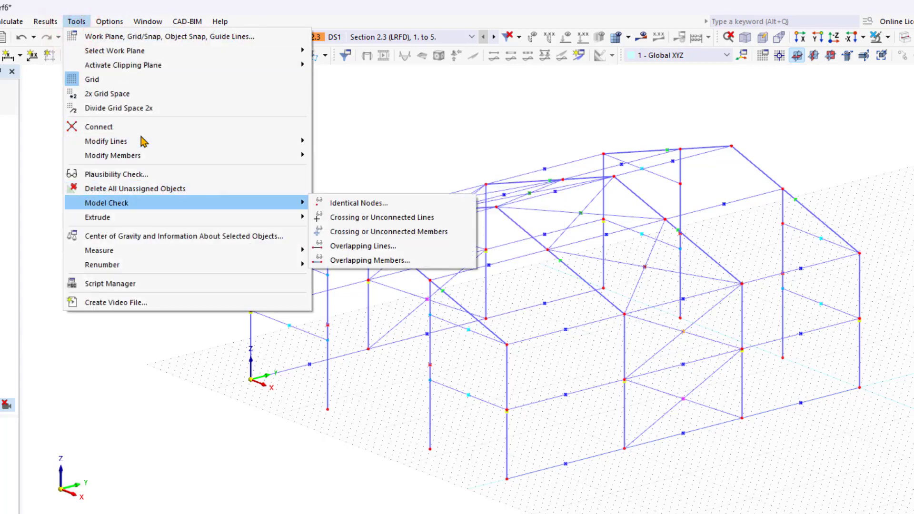
click(376, 204)
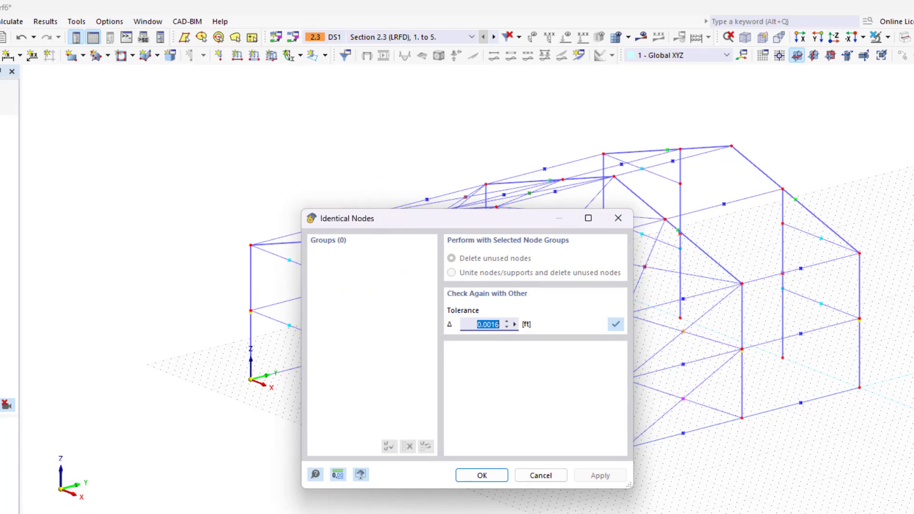
key(Return)
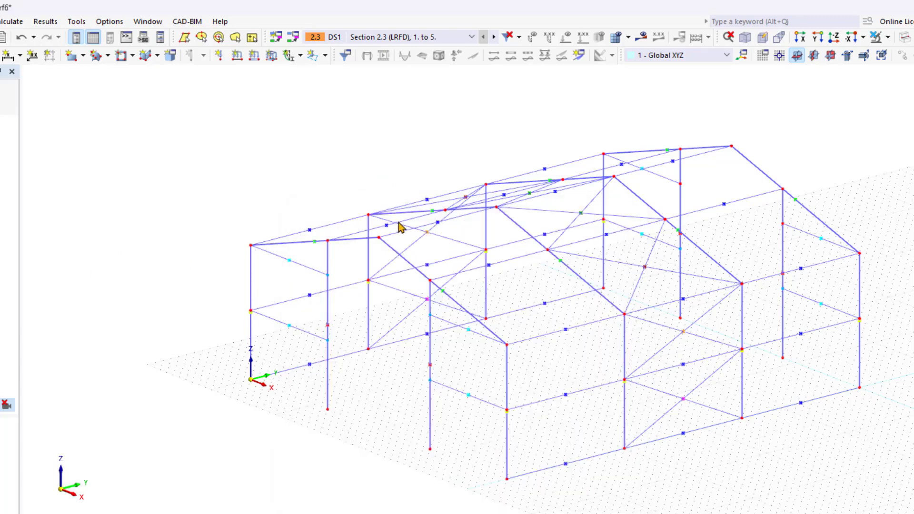